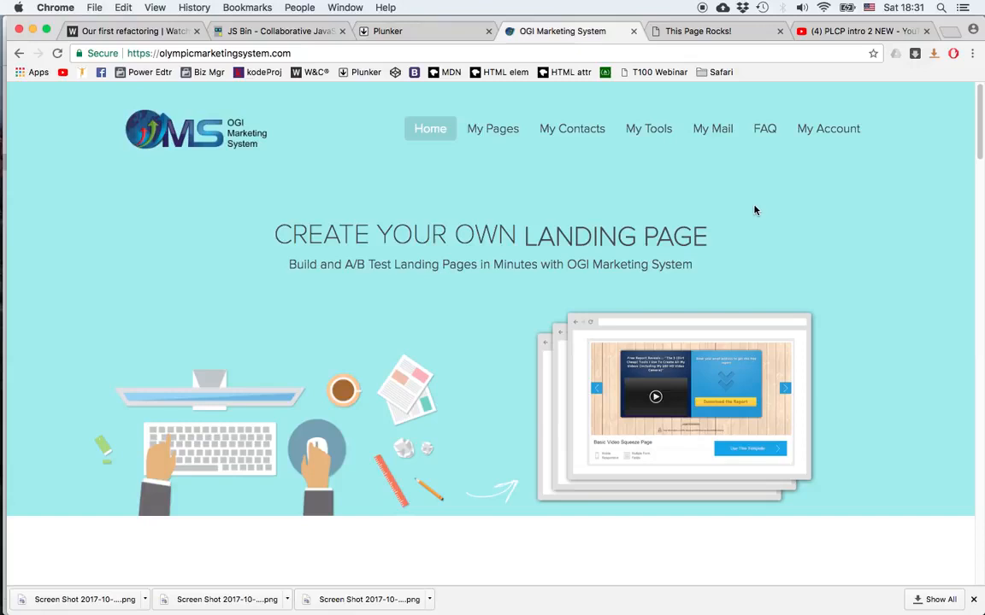
Open the page templates gallery of the OGI Marketing System.
{"action": "mouse_move", "coordinate": [491, 129]}
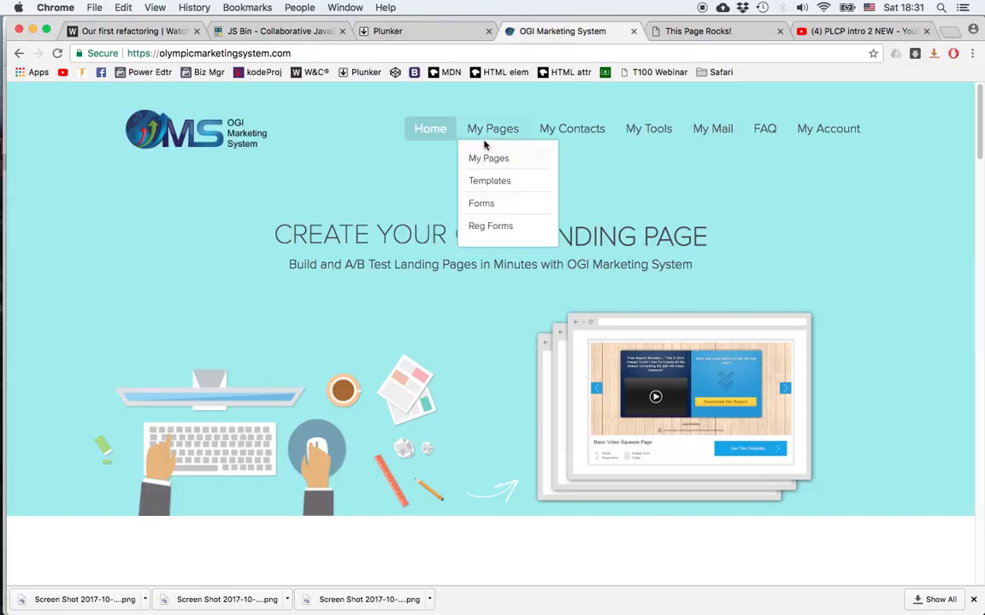
{"action": "left_click", "coordinate": [493, 184]}
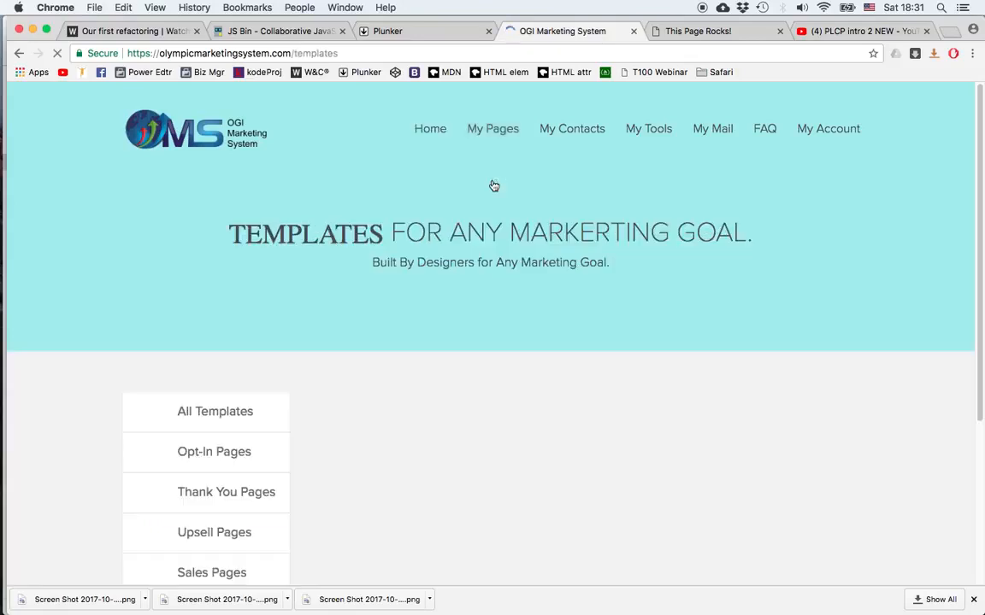
{"action": "scroll", "coordinate": [581, 287], "scroll_direction": "down", "scroll_amount": 4}
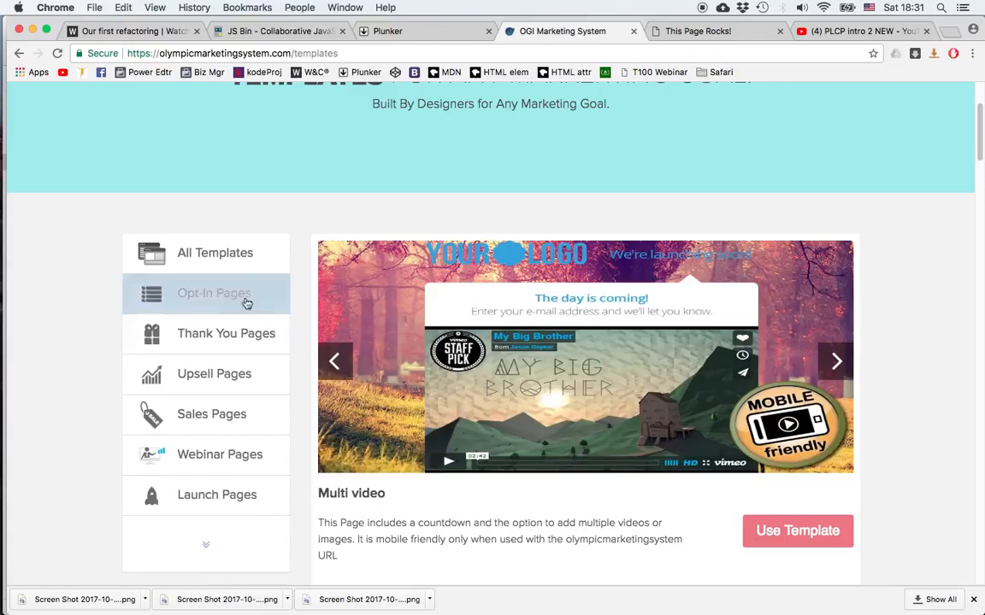
View the Opt-In Pages template category and return to the list of all templates.
{"action": "left_click", "coordinate": [205, 416]}
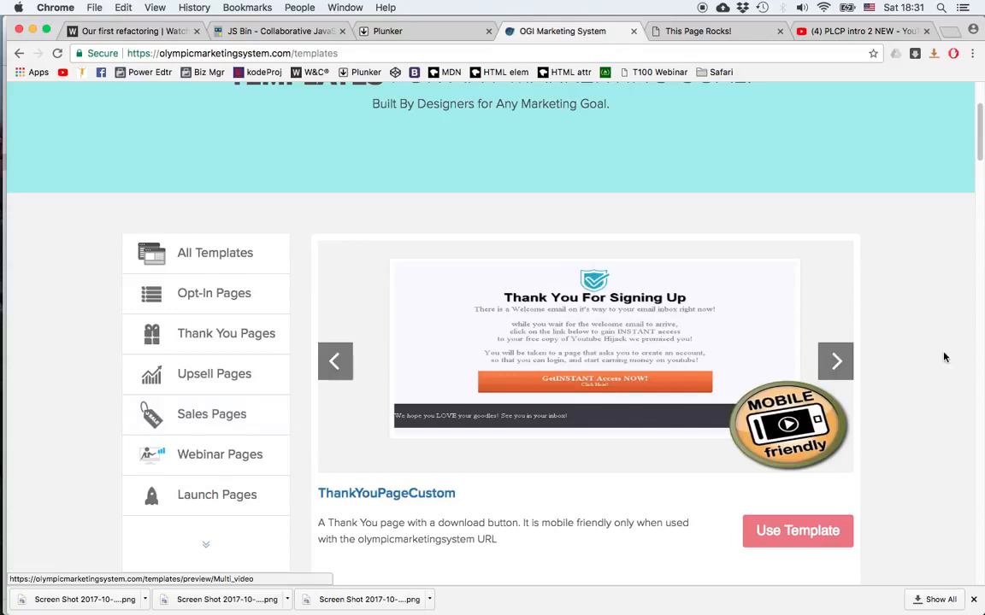
{"action": "left_click", "coordinate": [212, 296]}
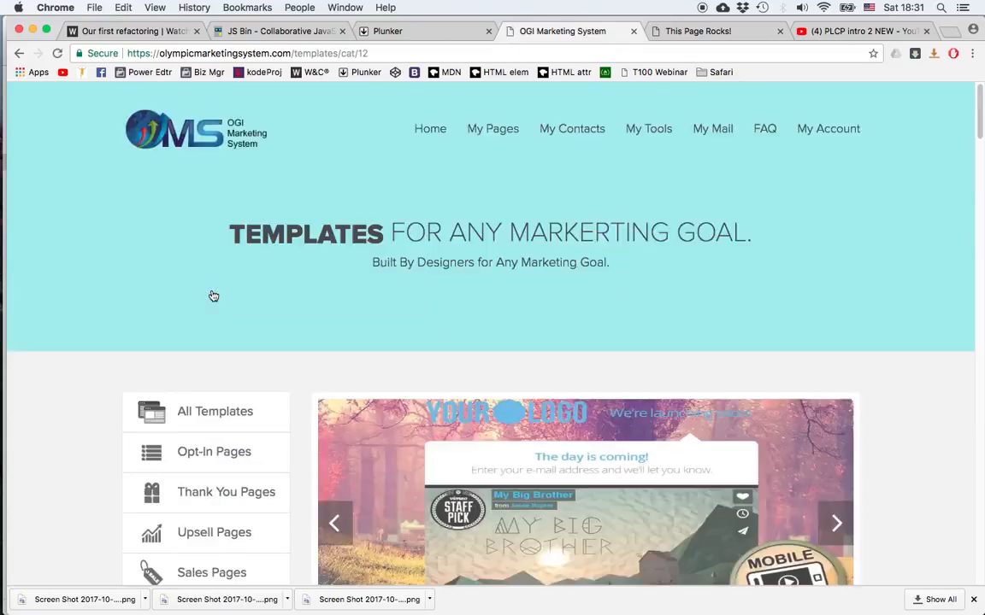
{"action": "left_click", "coordinate": [218, 411]}
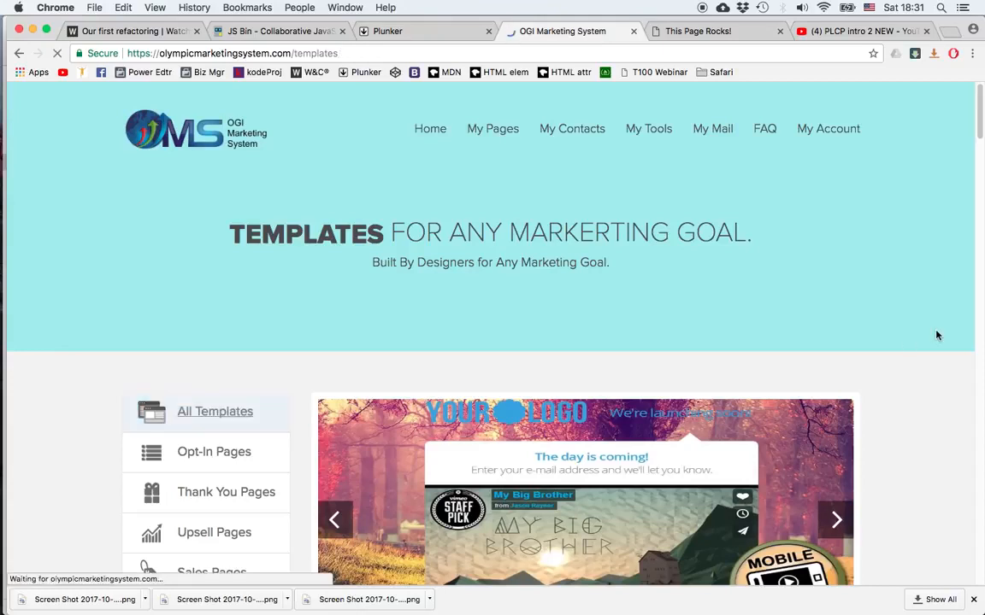
Browse the full template list and use the Standard template for a new landing page.
{"action": "scroll", "coordinate": [928, 333], "scroll_direction": "down", "scroll_amount": 10}
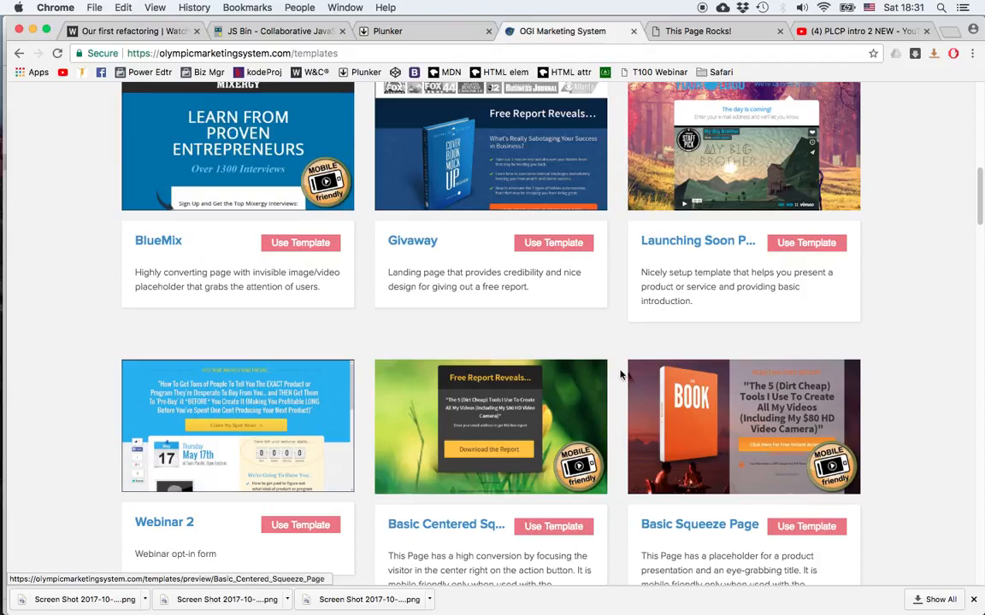
{"action": "scroll", "coordinate": [699, 377], "scroll_direction": "down", "scroll_amount": 4}
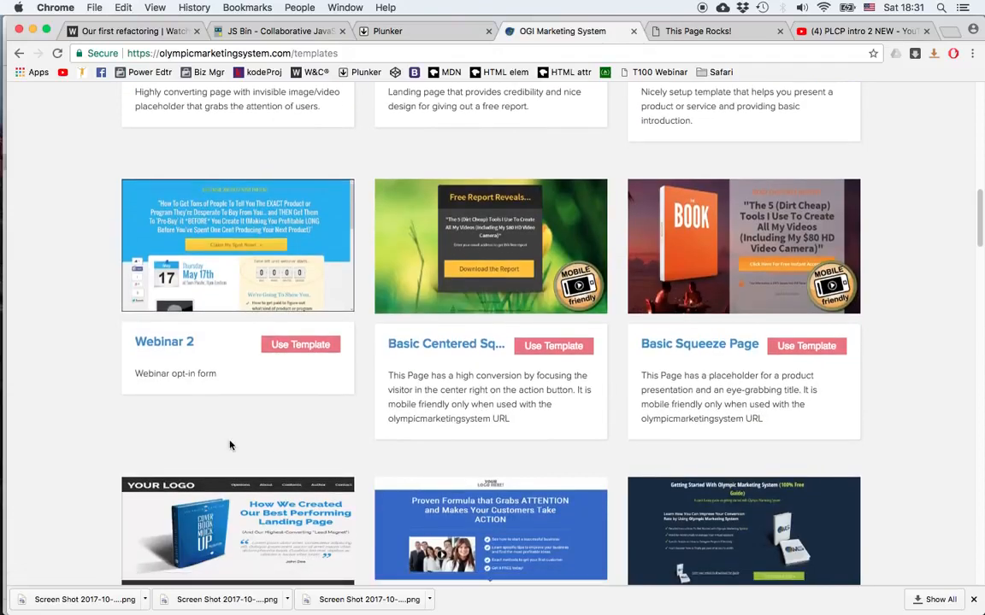
{"action": "scroll", "coordinate": [206, 396], "scroll_direction": "down", "scroll_amount": 2}
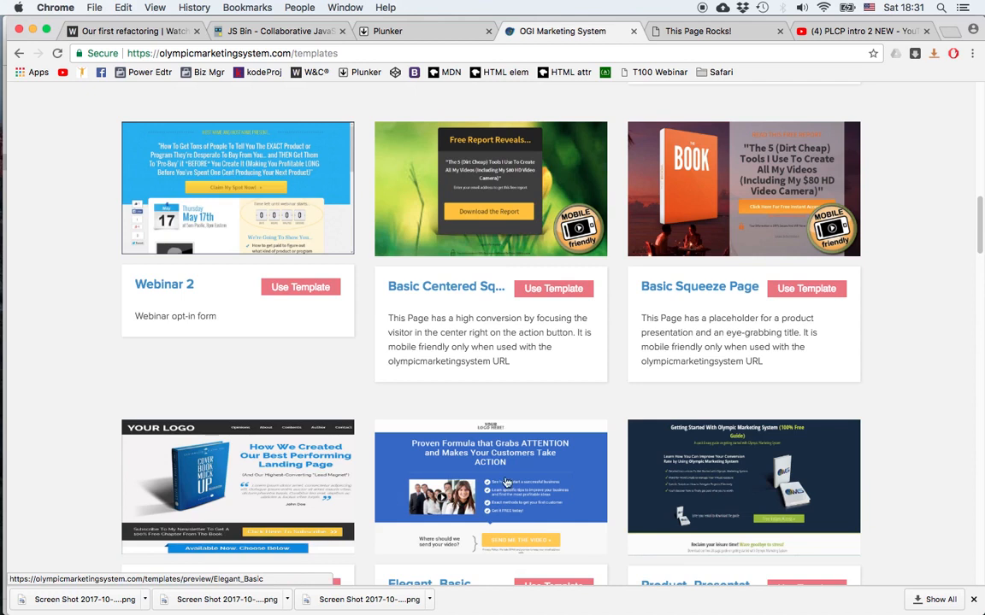
{"action": "scroll", "coordinate": [424, 507], "scroll_direction": "down", "scroll_amount": 15}
{"action": "scroll", "coordinate": [565, 442], "scroll_direction": "down", "scroll_amount": 6}
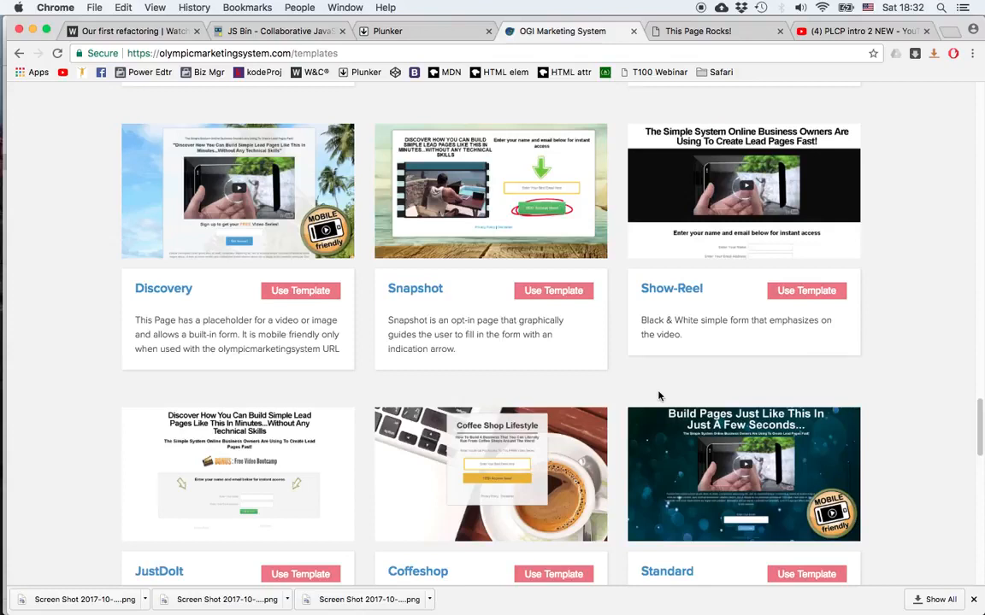
{"action": "scroll", "coordinate": [659, 396], "scroll_direction": "down", "scroll_amount": 4}
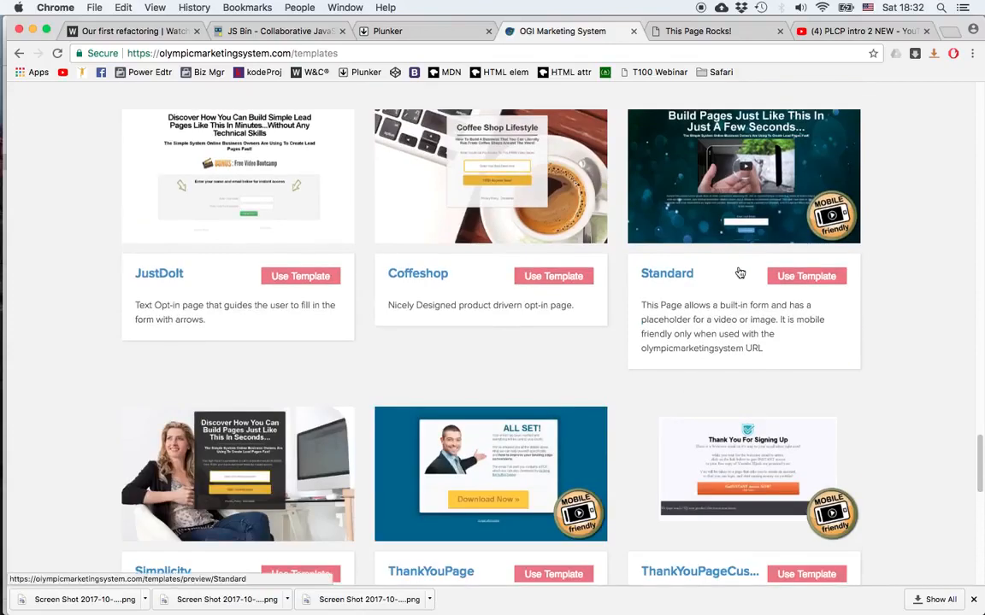
{"action": "left_click", "coordinate": [812, 282]}
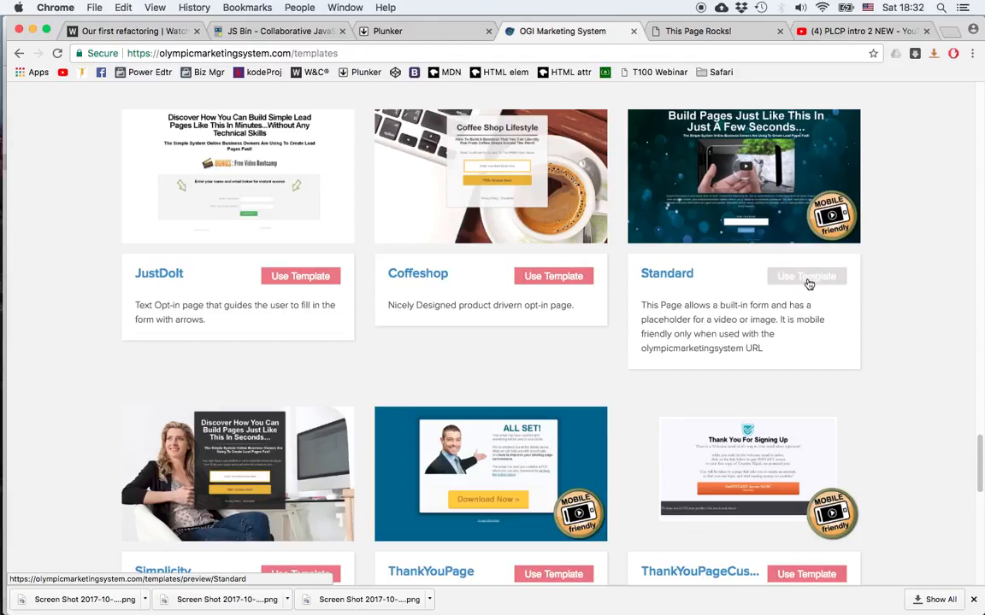
{"action": "left_click", "coordinate": [801, 276]}
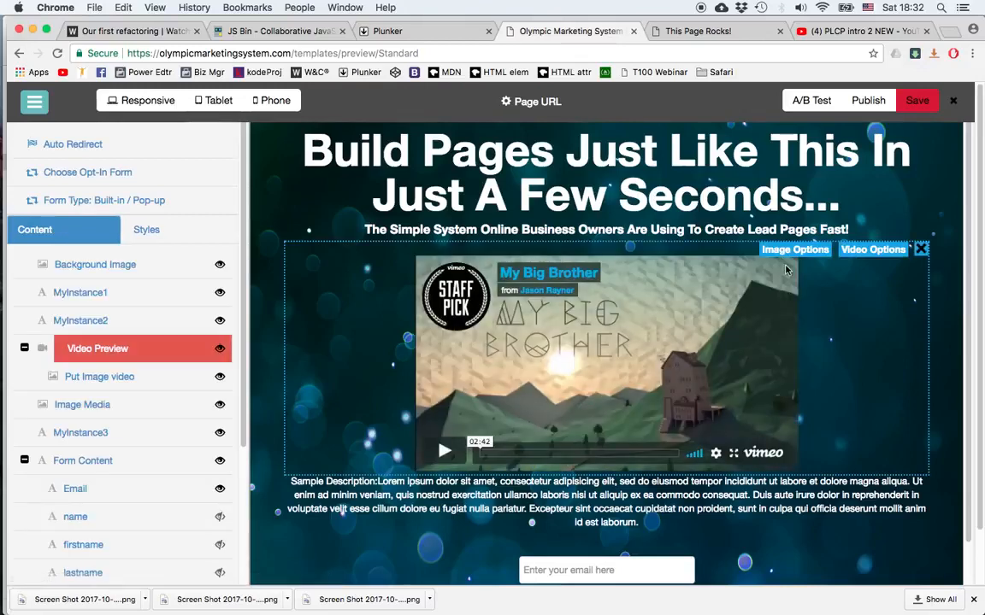
Try to save the page with the title "Great Opportunity" and the page URL "myopportunity".
{"action": "left_click", "coordinate": [920, 103]}
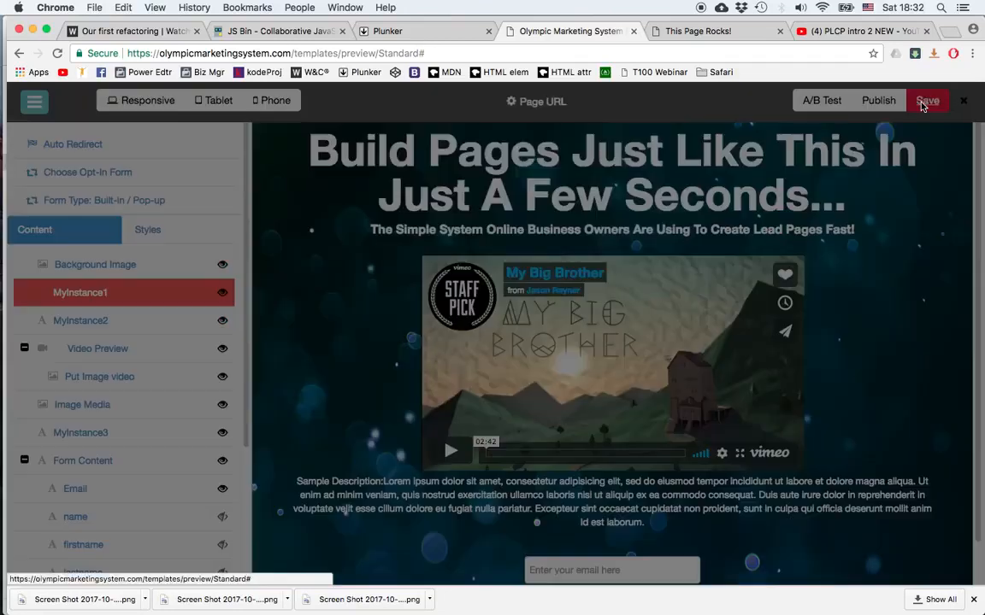
{"action": "left_click", "coordinate": [398, 175]}
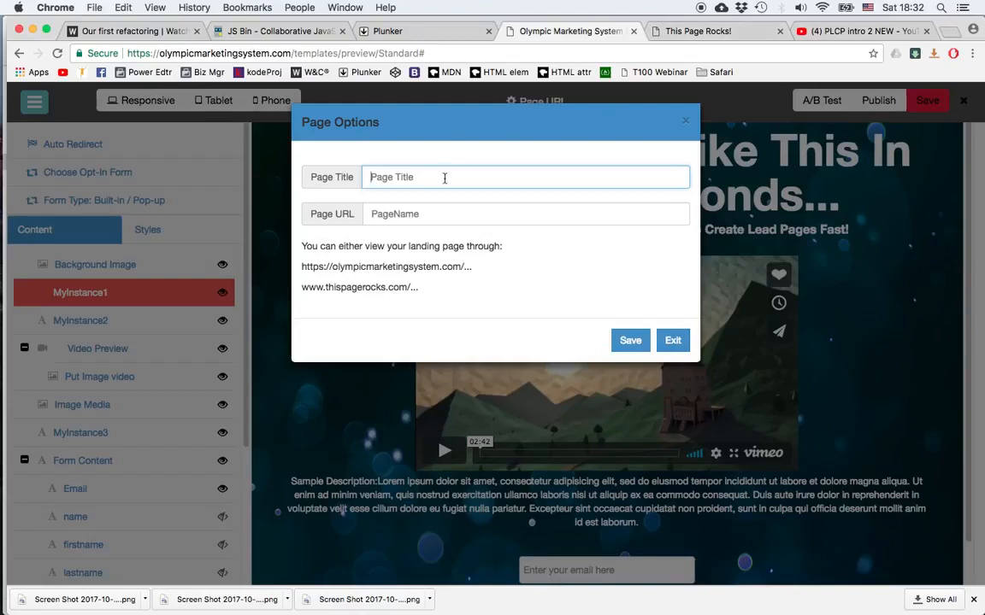
{"action": "type", "text": "Great Oppotrtunit"}
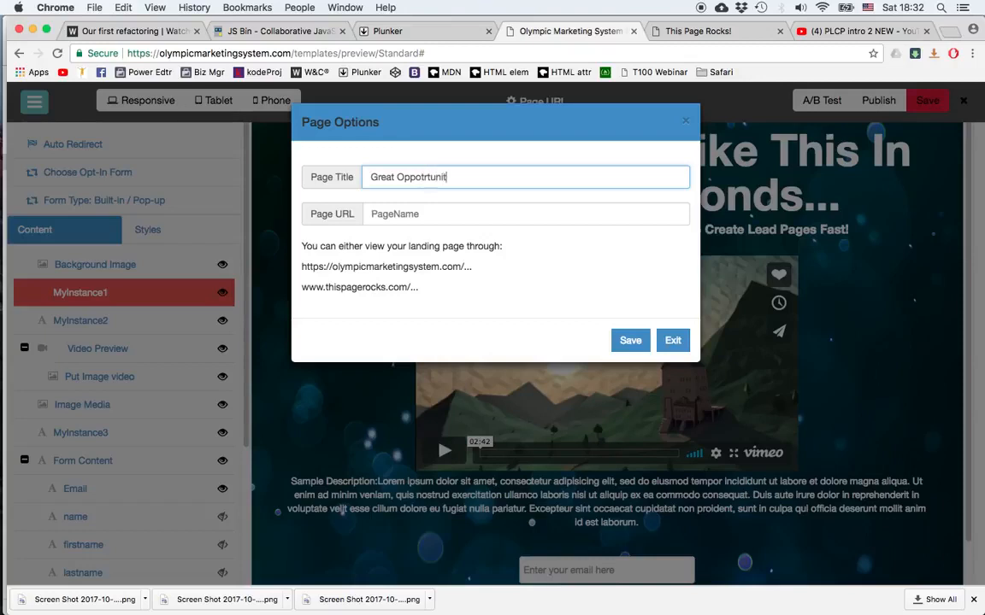
{"action": "left_click", "coordinate": [429, 177]}
{"action": "key", "text": "BackSpace"}
{"action": "left_click", "coordinate": [415, 216]}
{"action": "type", "text": "myopportunity"}
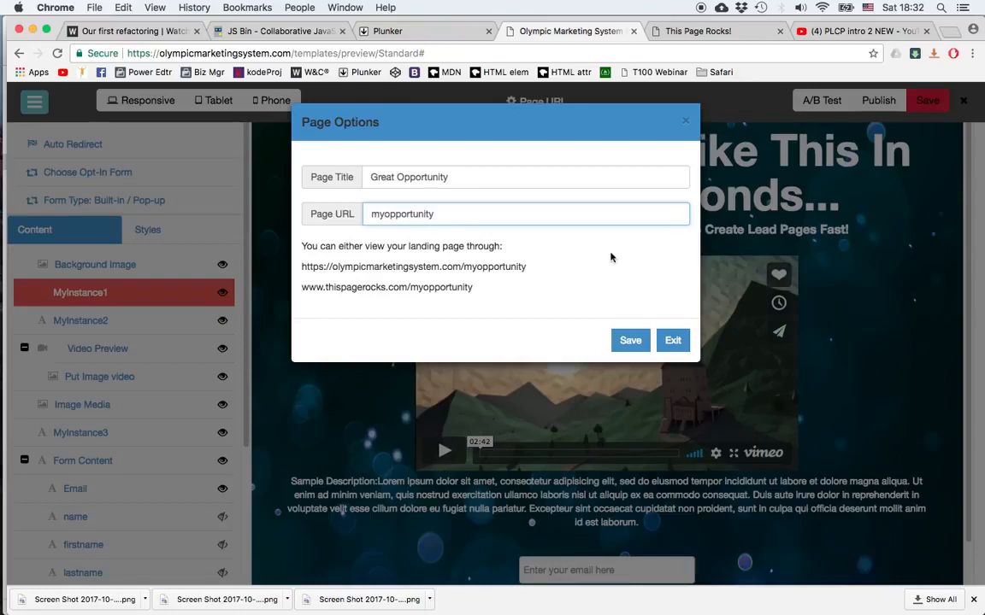
{"action": "left_click", "coordinate": [629, 341]}
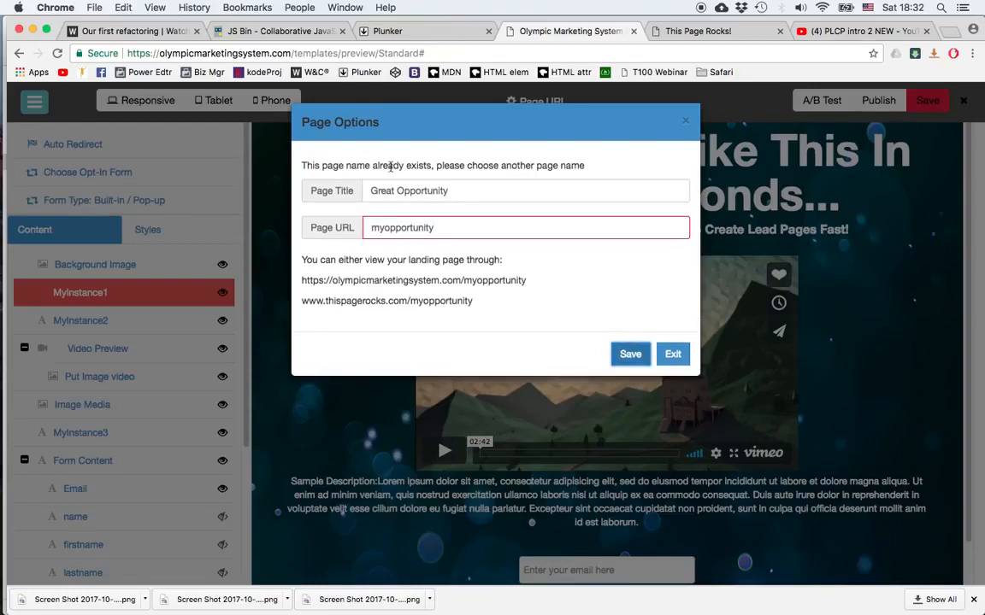
Change the page URL to "tmopportunity" and save the page.
{"action": "left_click", "coordinate": [386, 231]}
{"action": "key", "text": "BackSpace"}
{"action": "left_click", "coordinate": [371, 228]}
{"action": "type", "text": "t"}
{"action": "left_click", "coordinate": [631, 360]}
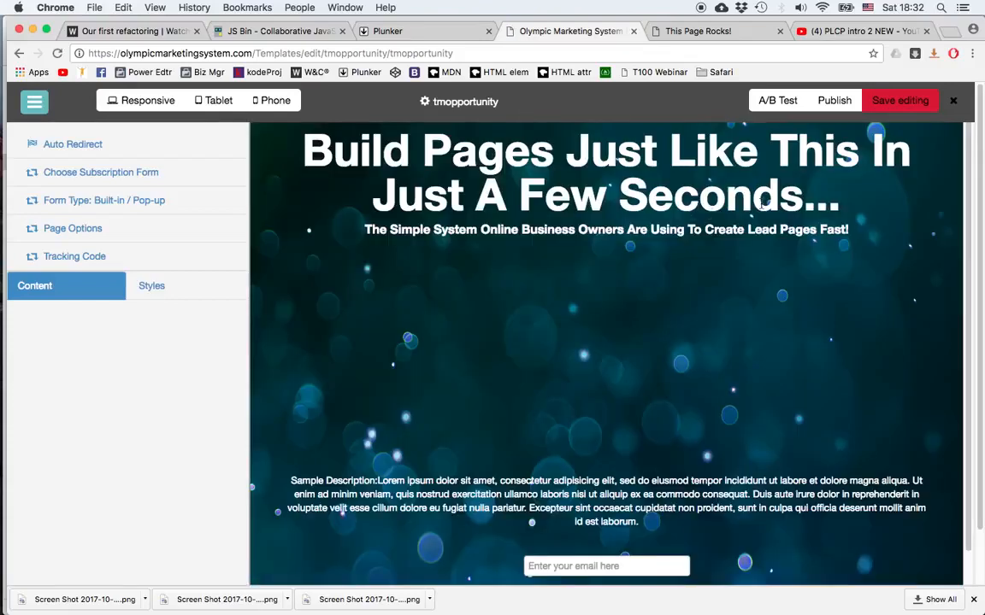
Colour the headline "Build Pages Just Like This In Just A Few Seconds" blue and give it a yellow text background.
{"action": "left_click_drag", "start_coordinate": [804, 201], "coordinate": [255, 128]}
{"action": "left_click", "coordinate": [282, 204]}
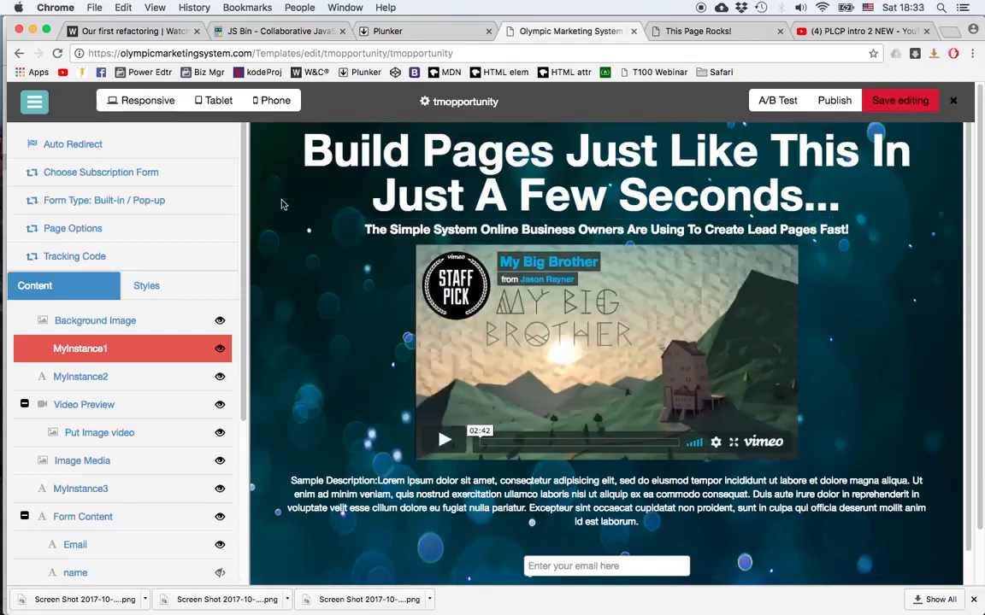
{"action": "left_click_drag", "start_coordinate": [304, 157], "coordinate": [810, 207]}
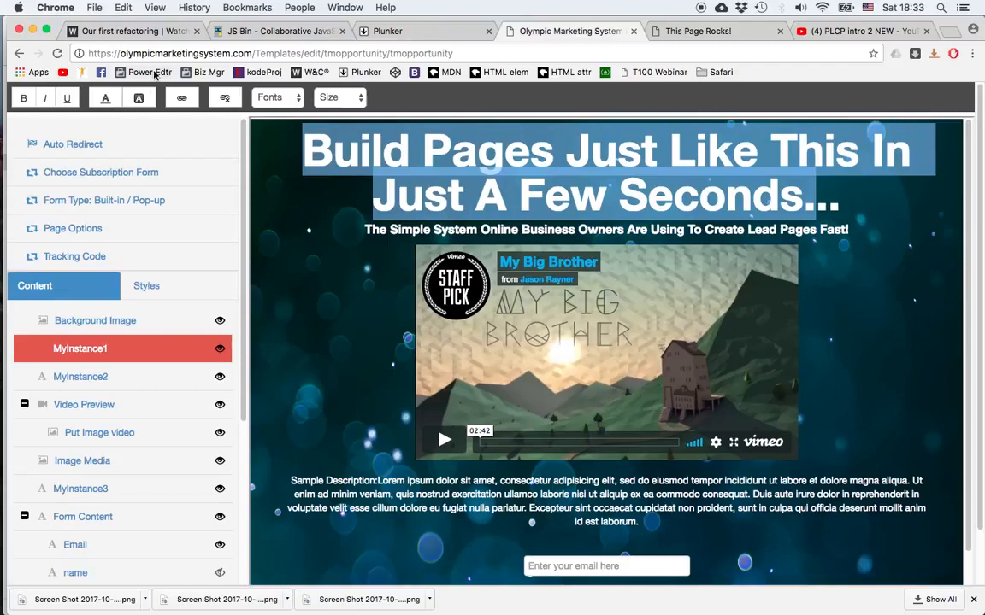
{"action": "left_click", "coordinate": [105, 98]}
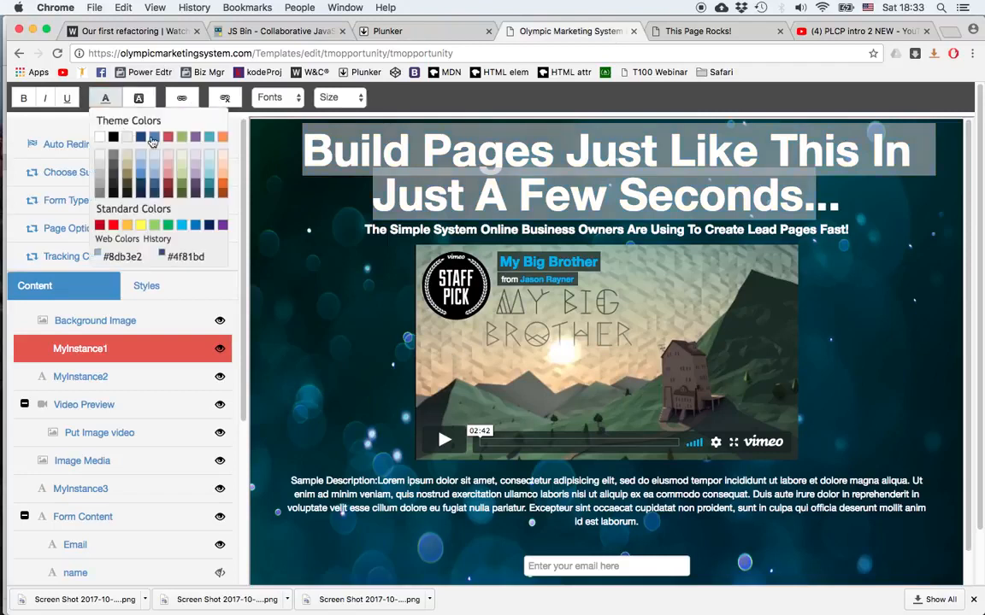
{"action": "left_click", "coordinate": [139, 137]}
{"action": "left_click", "coordinate": [138, 99]}
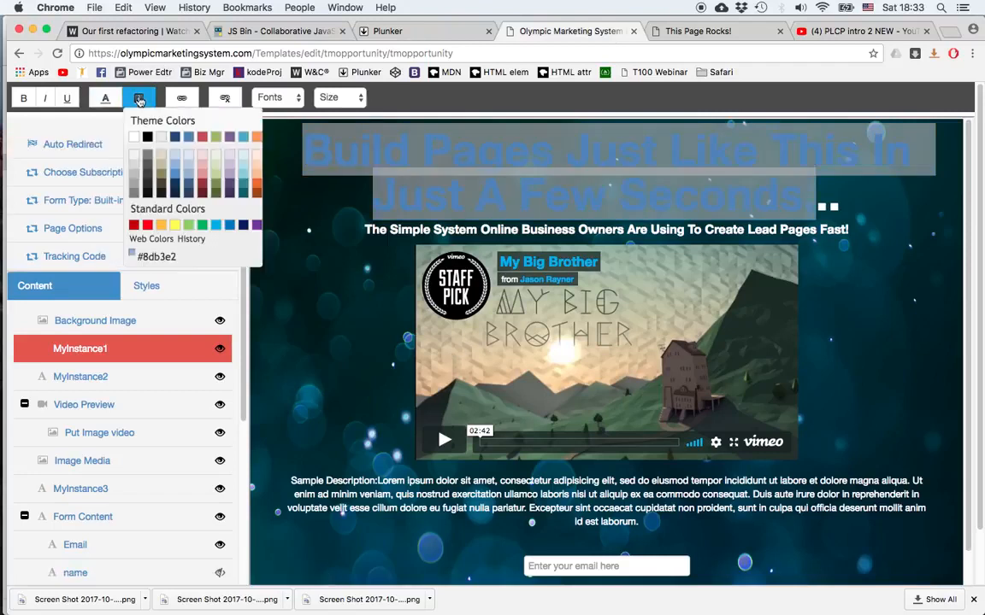
{"action": "left_click", "coordinate": [175, 227]}
Set the selected headline text to the Arial font at size 24.
{"action": "left_click", "coordinate": [272, 97]}
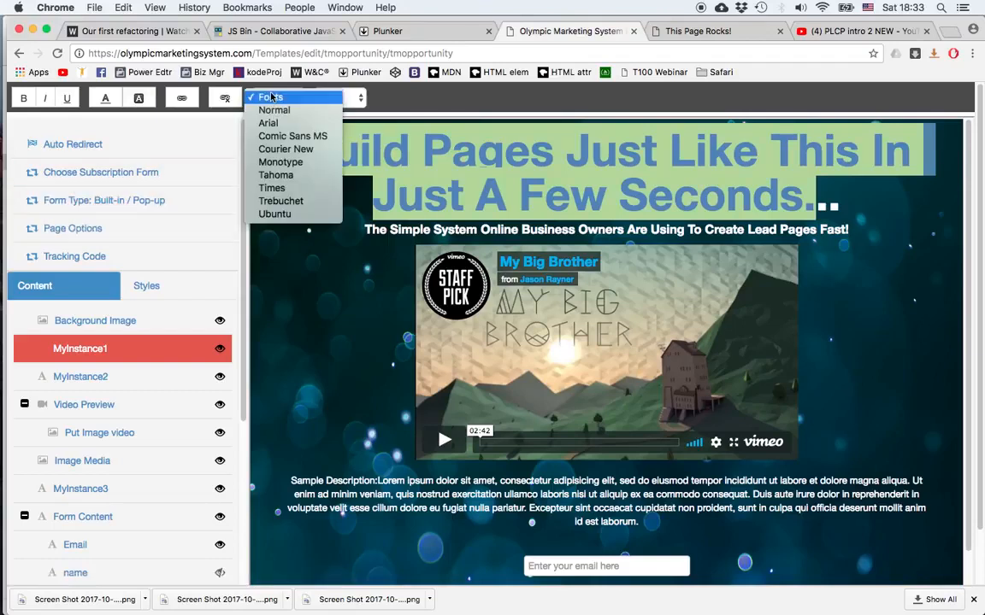
{"action": "left_click", "coordinate": [268, 123]}
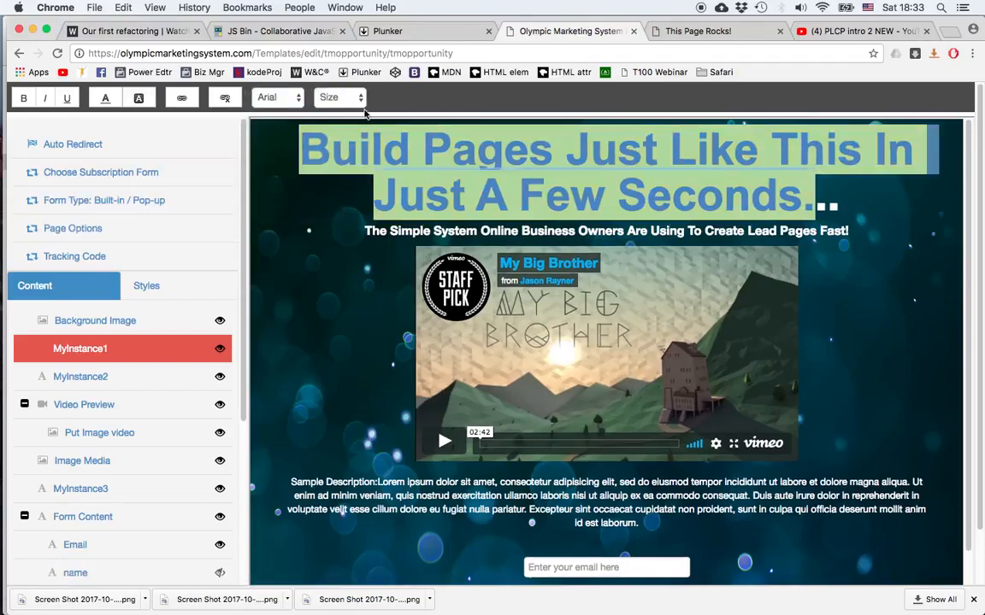
{"action": "left_click", "coordinate": [337, 98]}
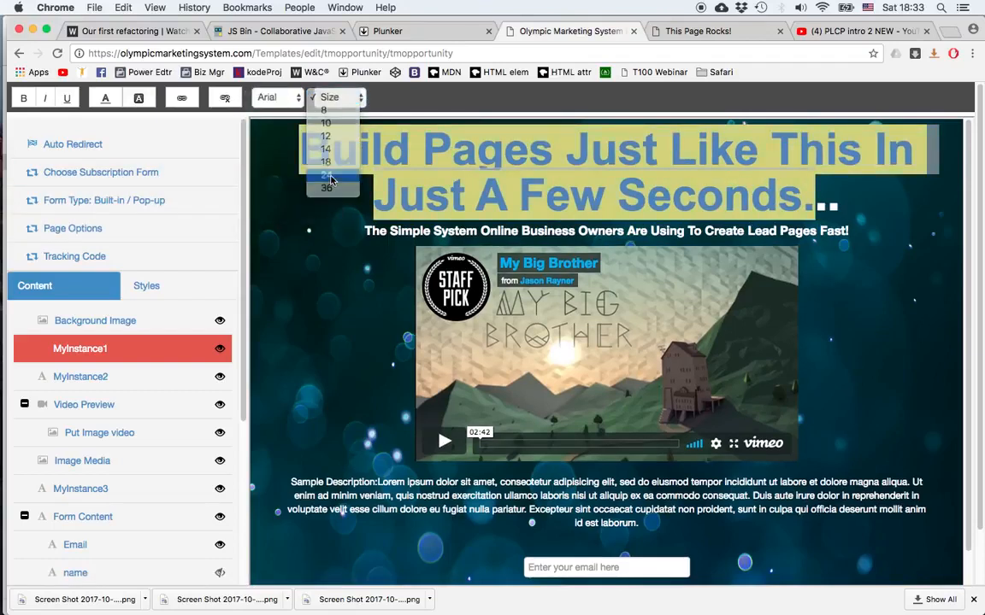
{"action": "left_click", "coordinate": [331, 176]}
{"action": "left_click", "coordinate": [277, 256]}
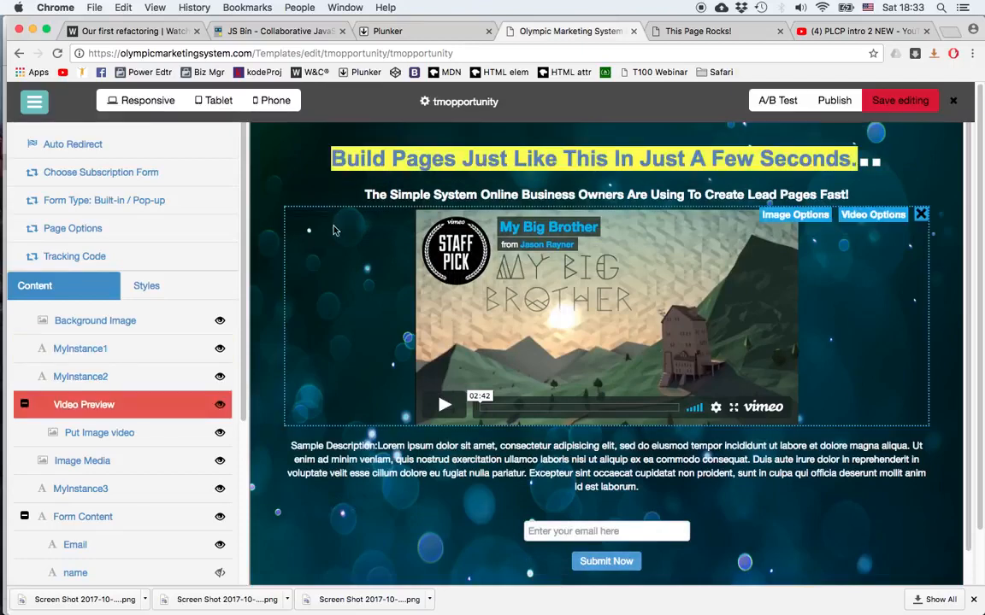
Turn the word "Pages" in the headline into a link.
{"action": "double_click", "coordinate": [423, 161]}
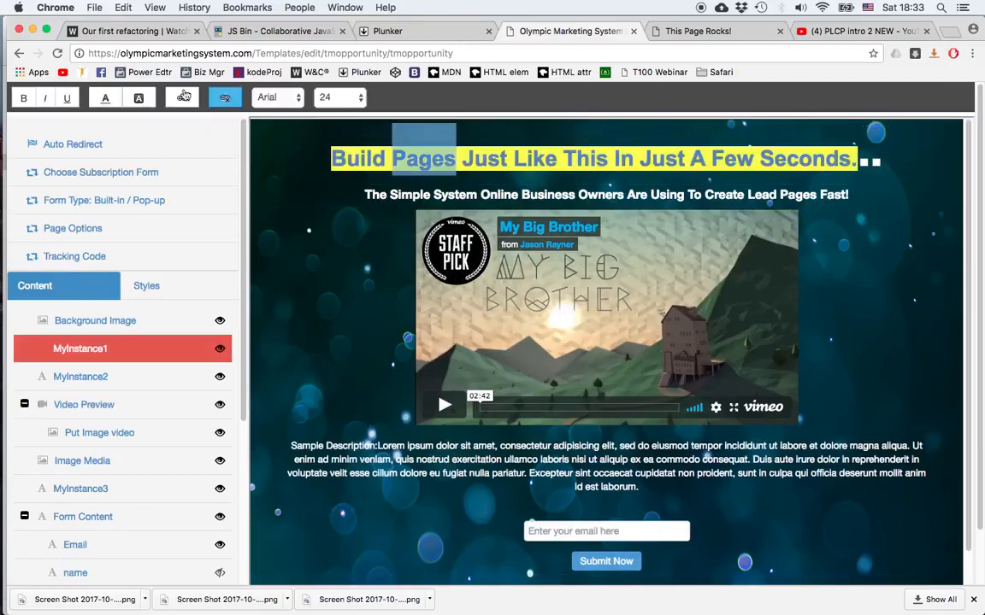
{"action": "left_click", "coordinate": [183, 96]}
{"action": "left_click", "coordinate": [574, 179]}
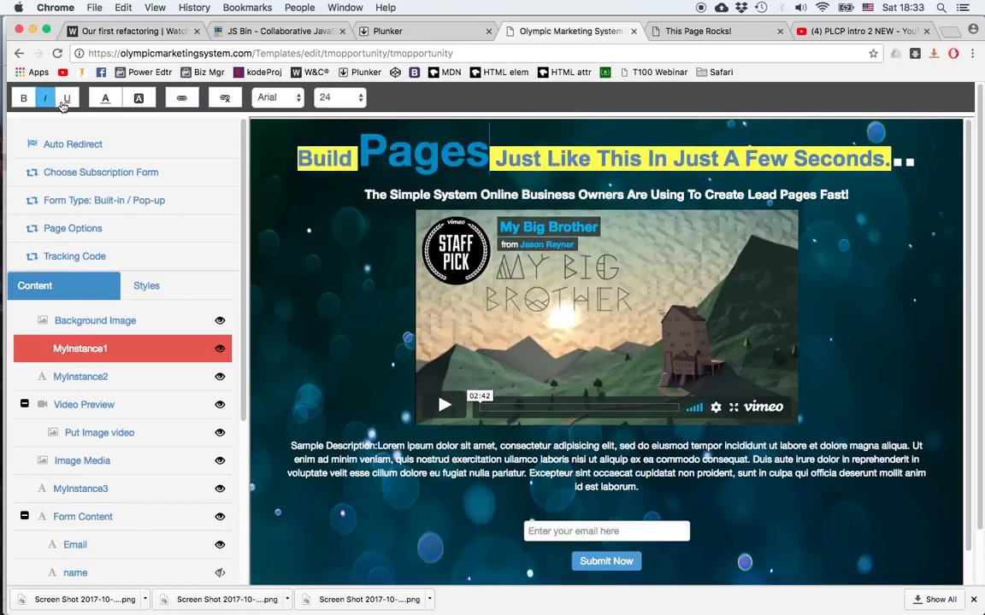
{"action": "left_click", "coordinate": [269, 224]}
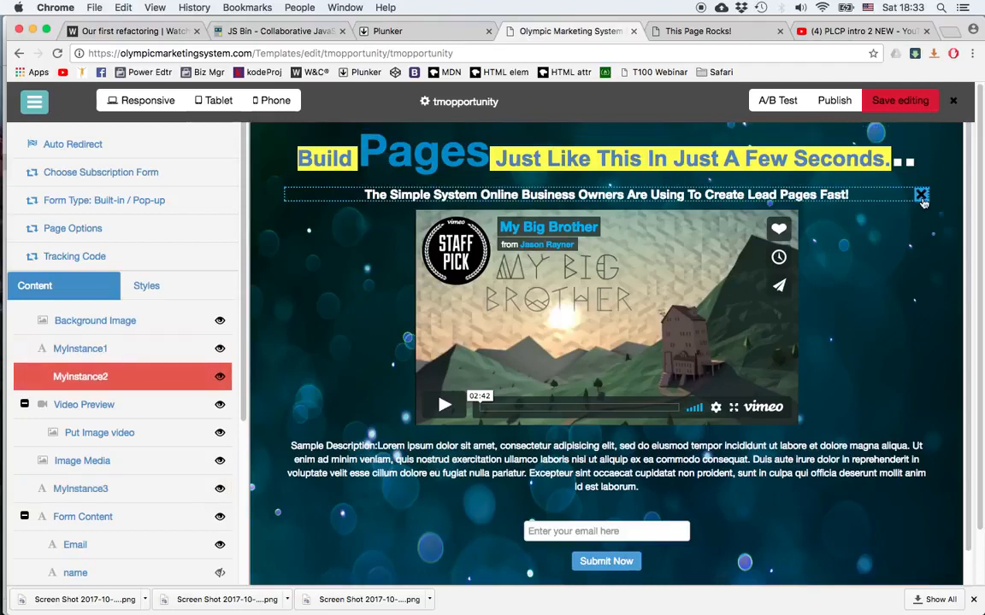
Hide the subheadline above the video and show it again.
{"action": "left_click", "coordinate": [921, 195]}
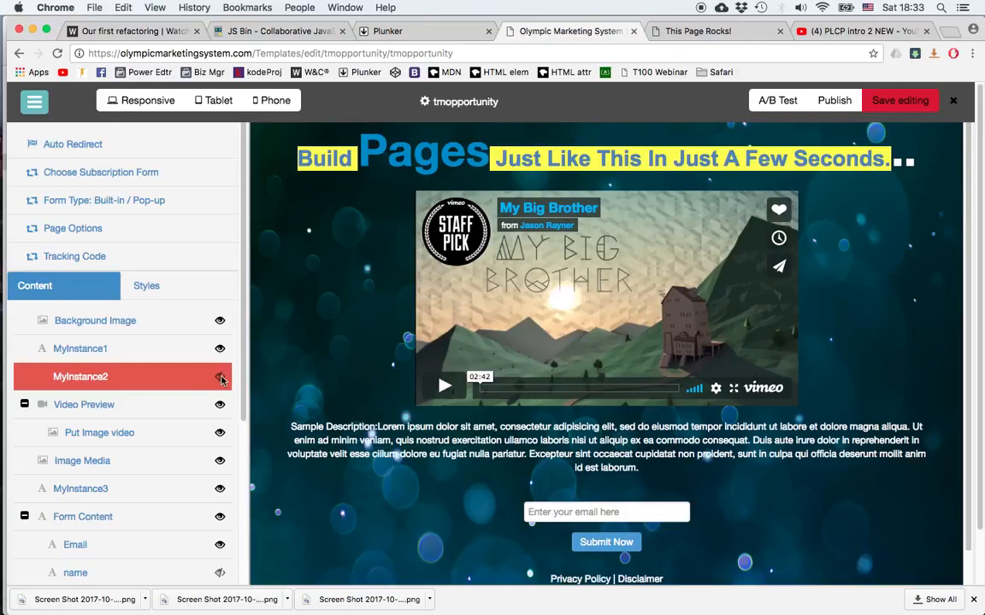
{"action": "left_click", "coordinate": [221, 379]}
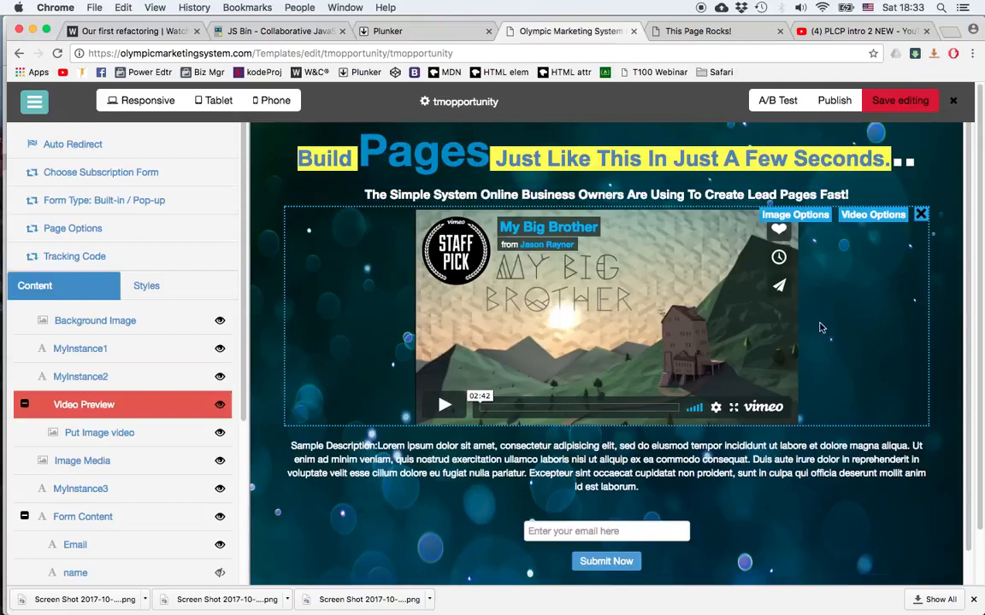
Open the landing page's video options and bring up the embed code of the YouTube video "PLCP intro 2 NEW".
{"action": "left_click", "coordinate": [872, 215]}
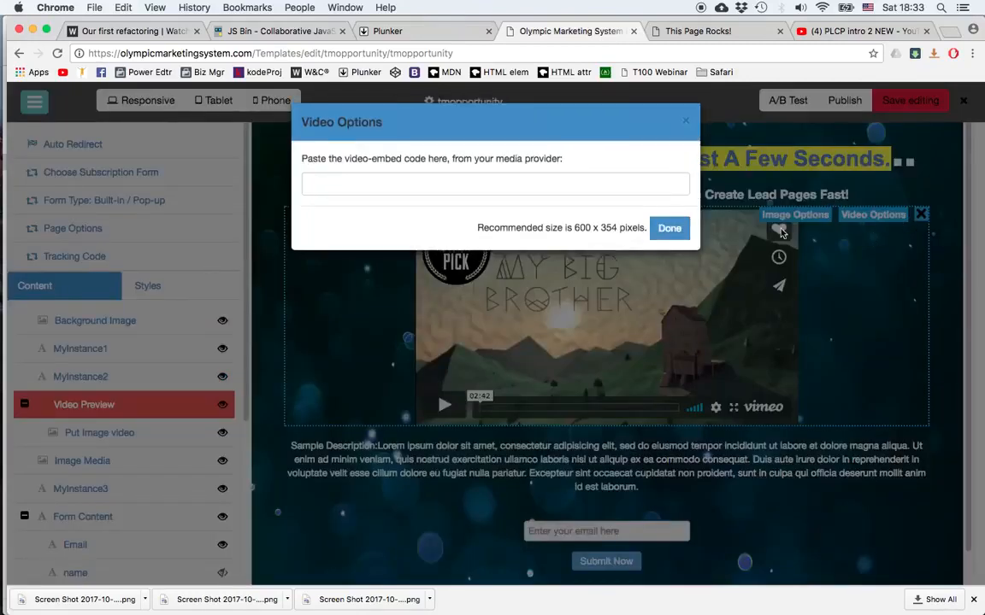
{"action": "left_click", "coordinate": [861, 32]}
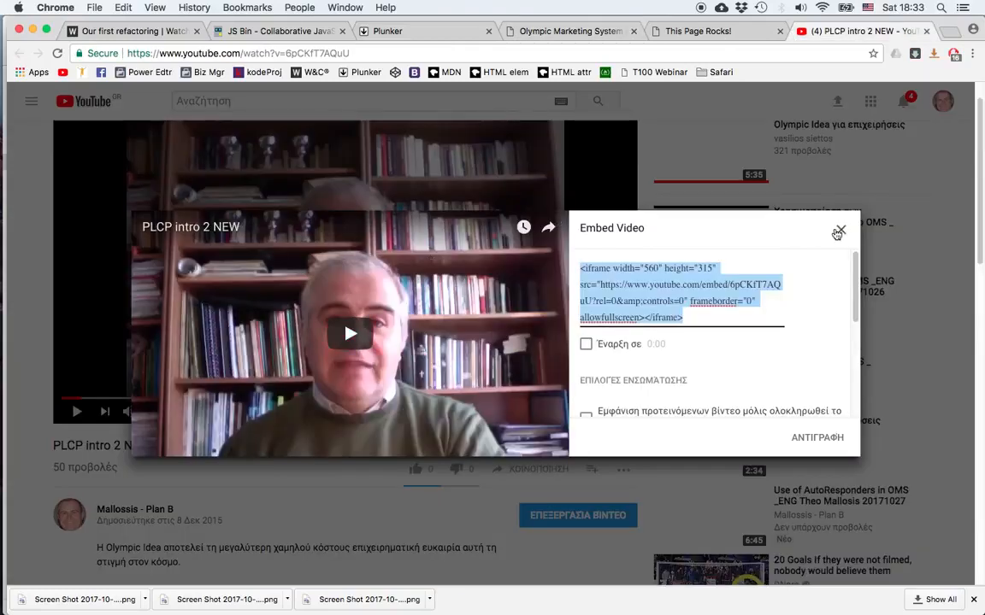
{"action": "left_click", "coordinate": [839, 232]}
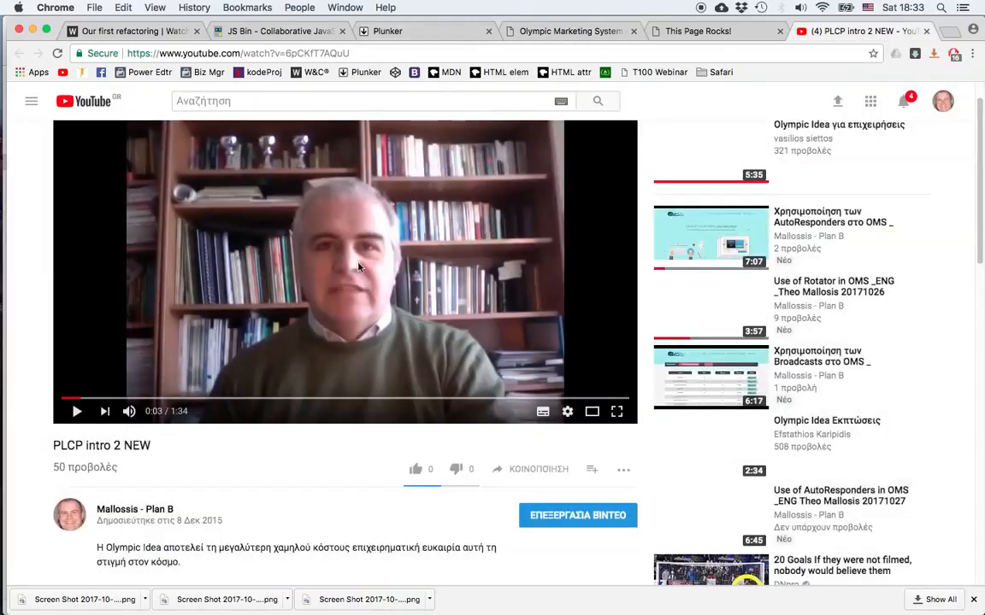
{"action": "left_click", "coordinate": [544, 471]}
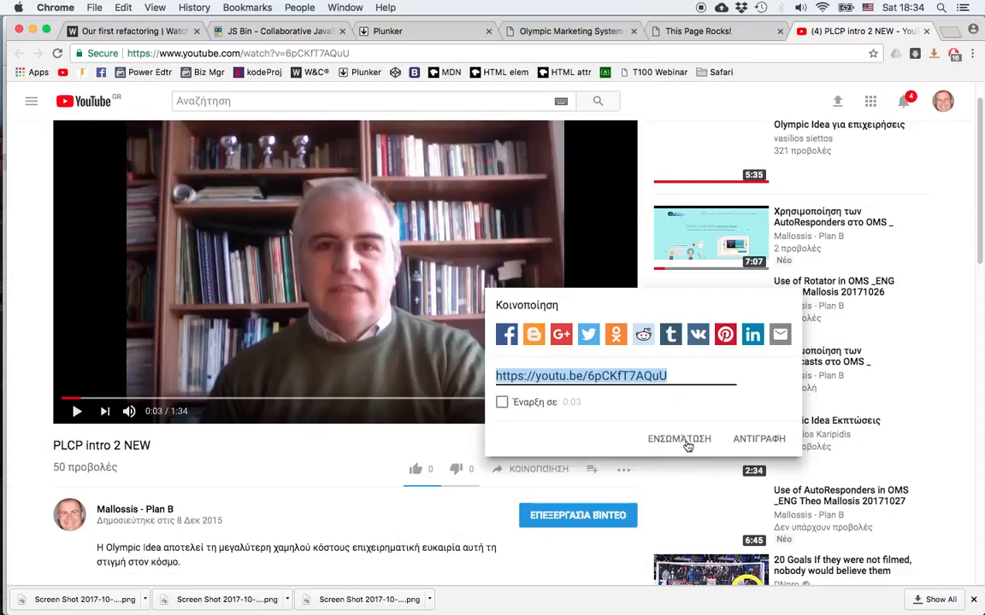
{"action": "left_click", "coordinate": [680, 439]}
Examine YouTube's embed options for suggested videos, player controls, video title and enhanced privacy.
{"action": "scroll", "coordinate": [636, 403], "scroll_direction": "down", "scroll_amount": 3}
{"action": "scroll", "coordinate": [636, 402], "scroll_direction": "down", "scroll_amount": 2}
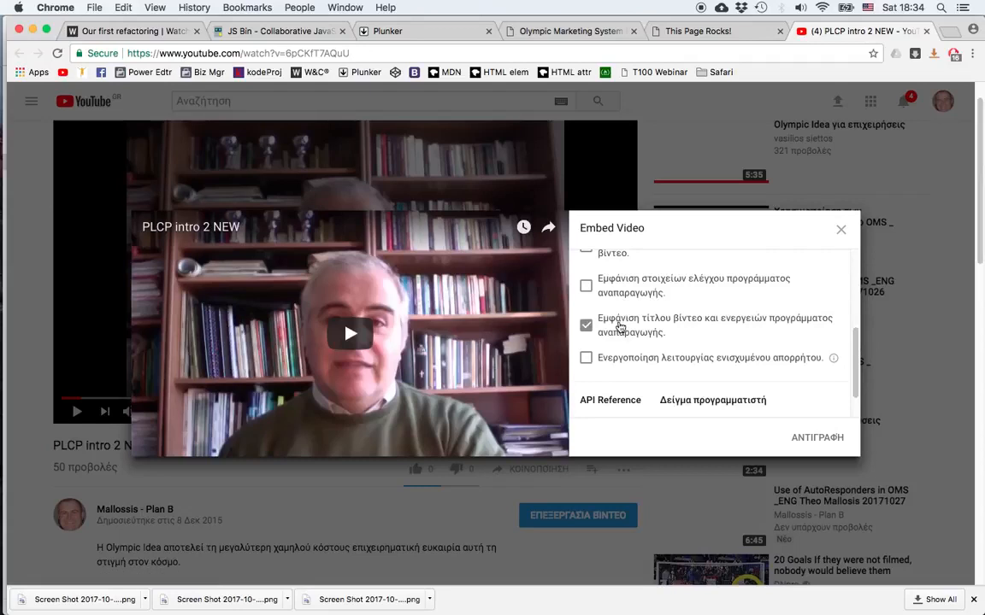
{"action": "scroll", "coordinate": [620, 327], "scroll_direction": "up", "scroll_amount": 5}
{"action": "scroll", "coordinate": [647, 372], "scroll_direction": "down", "scroll_amount": 5}
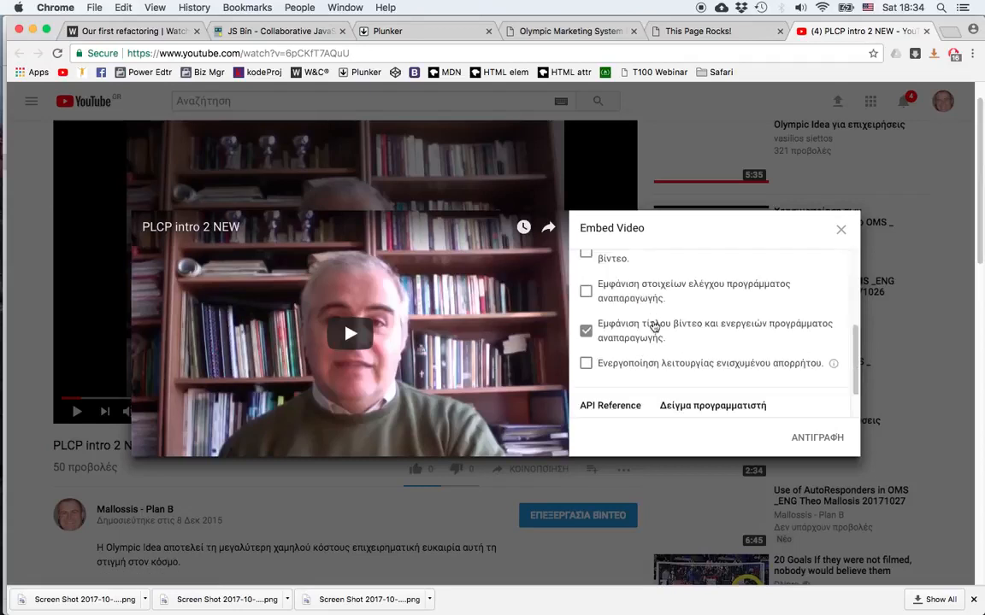
{"action": "scroll", "coordinate": [691, 347], "scroll_direction": "up", "scroll_amount": 1}
{"action": "scroll", "coordinate": [691, 347], "scroll_direction": "up", "scroll_amount": 1}
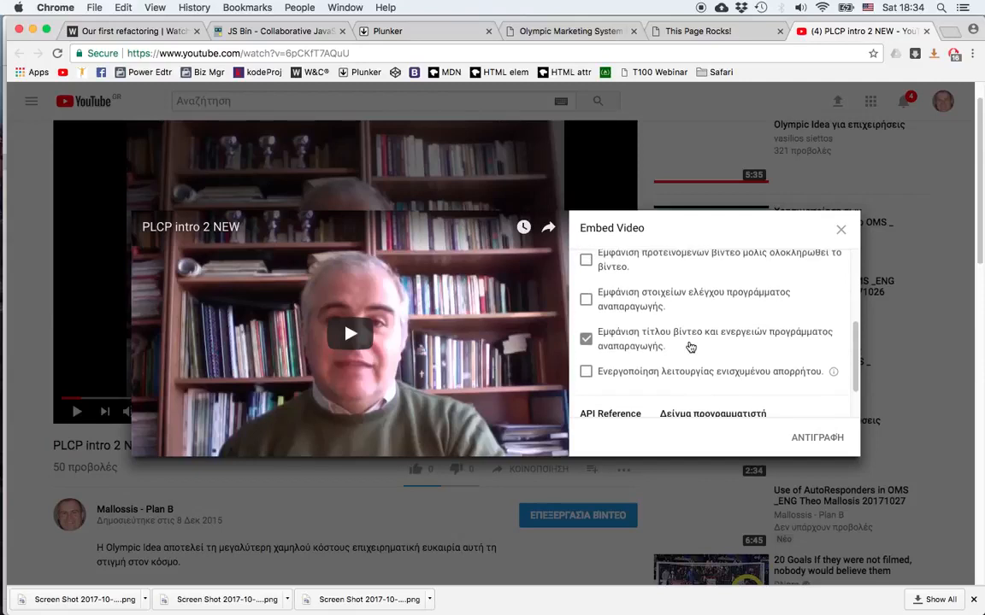
{"action": "scroll", "coordinate": [690, 338], "scroll_direction": "up", "scroll_amount": 2}
{"action": "scroll", "coordinate": [691, 334], "scroll_direction": "up", "scroll_amount": 5}
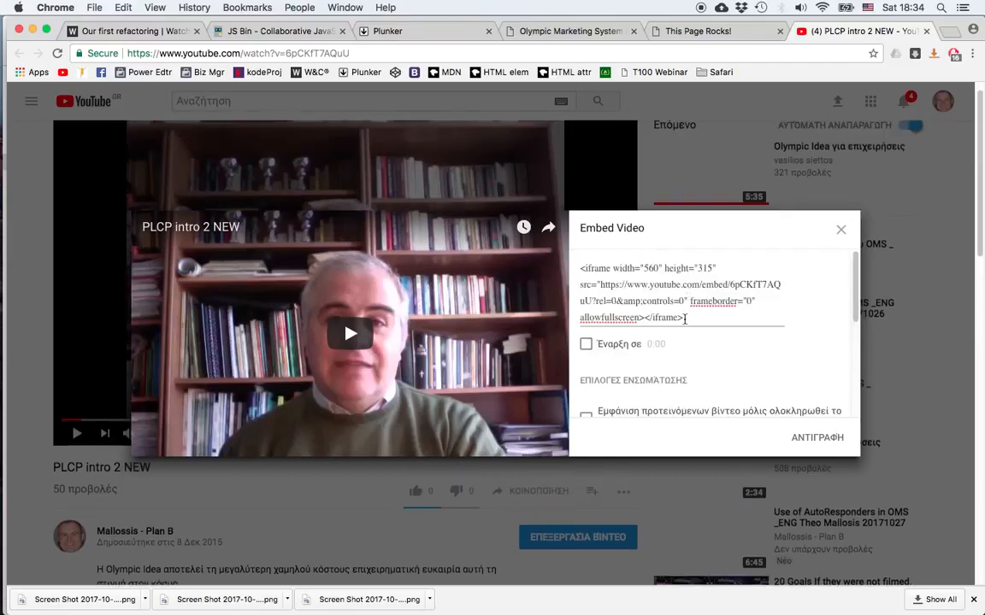
Replace the landing page's video with "PLCP intro 2 NEW" by copying its YouTube iframe code into the video options.
{"action": "left_click_drag", "start_coordinate": [684, 318], "coordinate": [577, 267]}
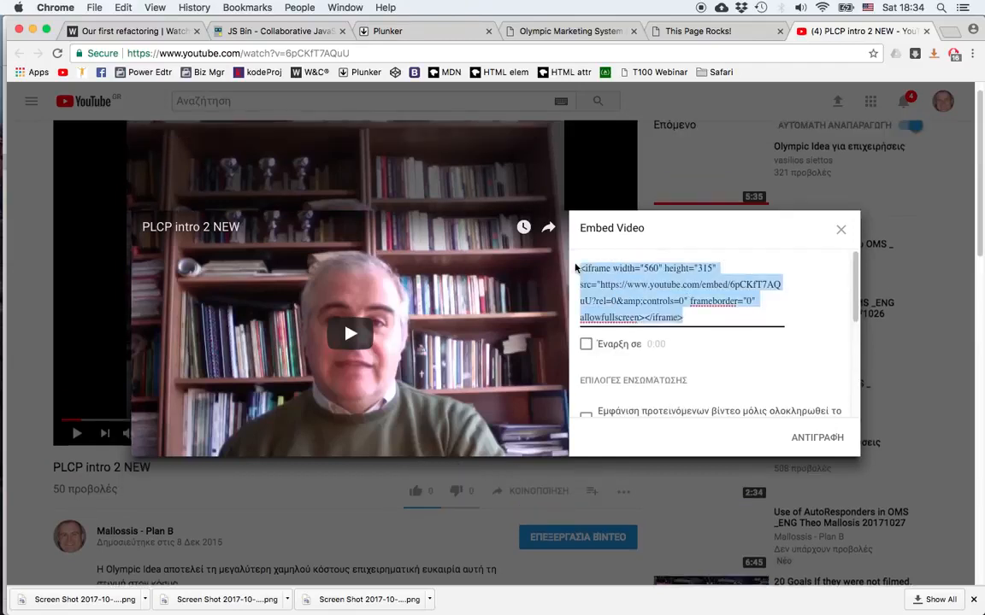
{"action": "key", "text": "super+c"}
{"action": "left_click", "coordinate": [552, 32]}
{"action": "left_click", "coordinate": [467, 184]}
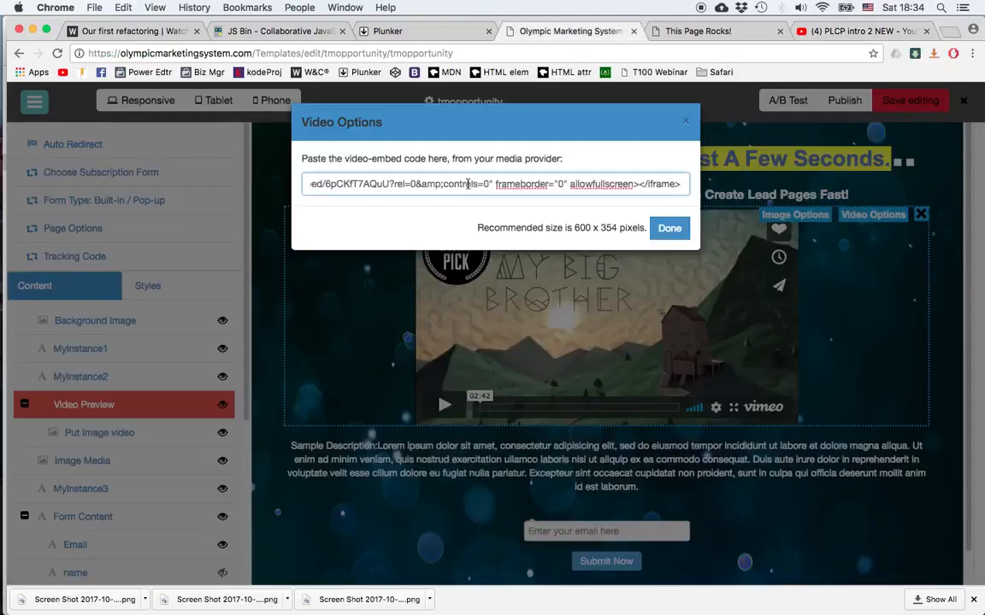
{"action": "left_click", "coordinate": [670, 229]}
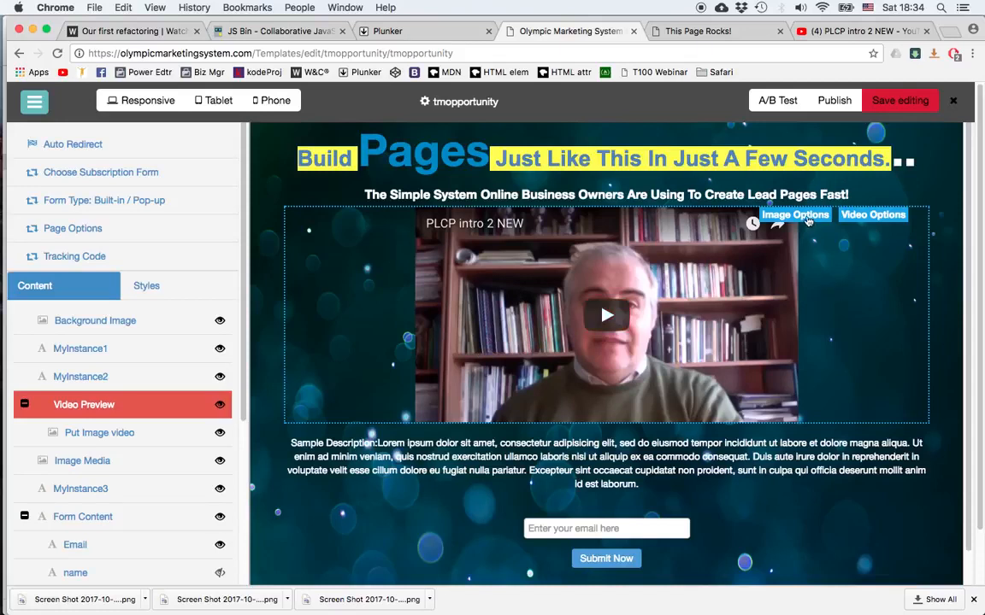
Examine the image choices for the video block, including the template images, the personal image library and its file upload.
{"action": "left_click", "coordinate": [808, 219]}
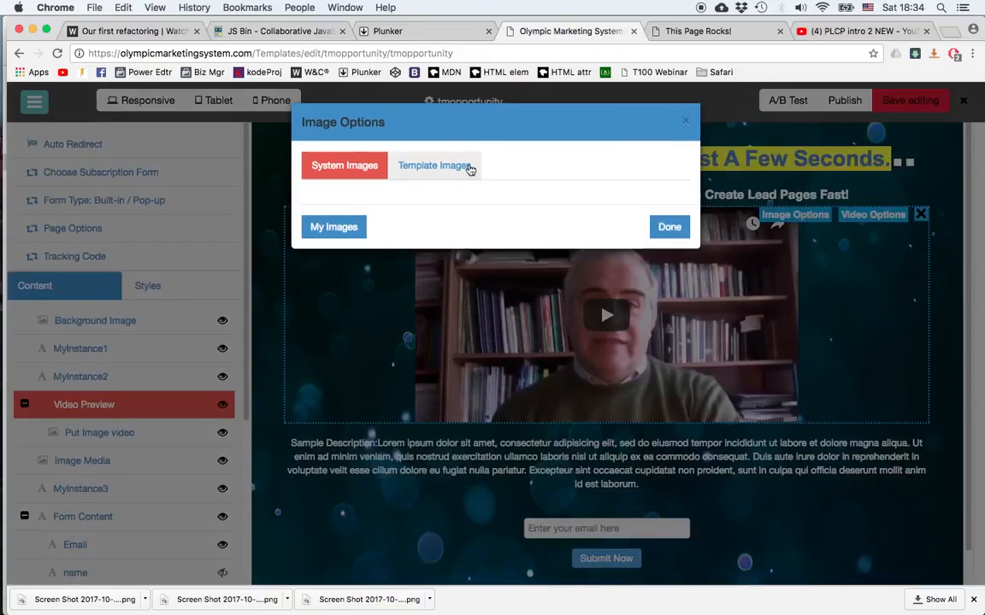
{"action": "left_click", "coordinate": [442, 173]}
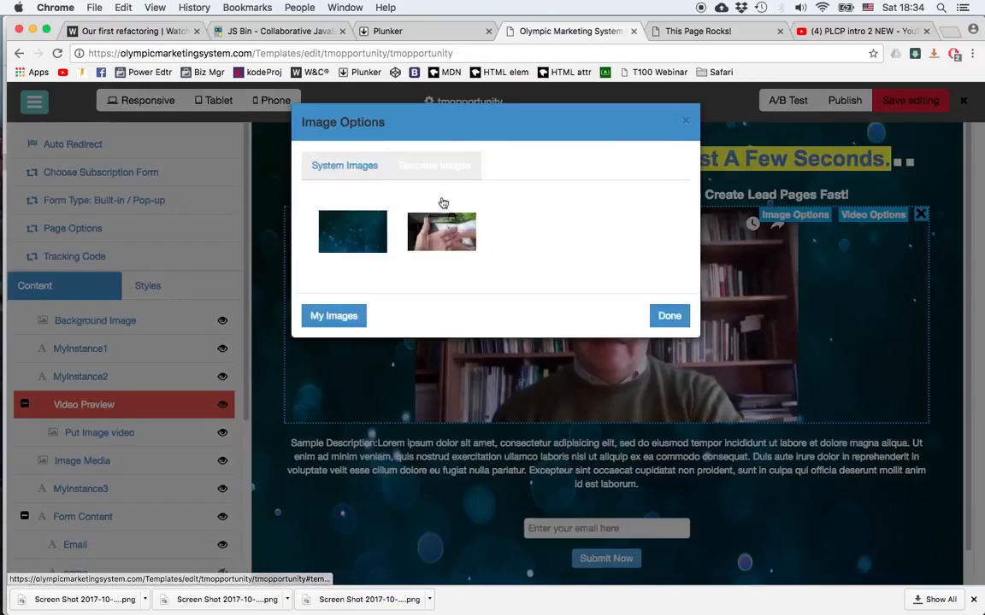
{"action": "left_click", "coordinate": [334, 318]}
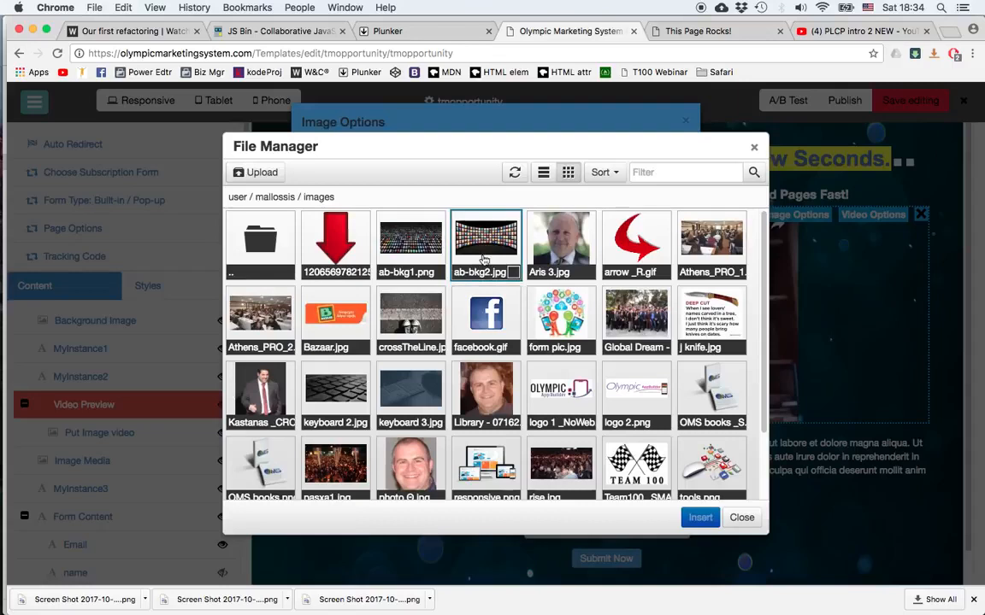
{"action": "left_click", "coordinate": [267, 172]}
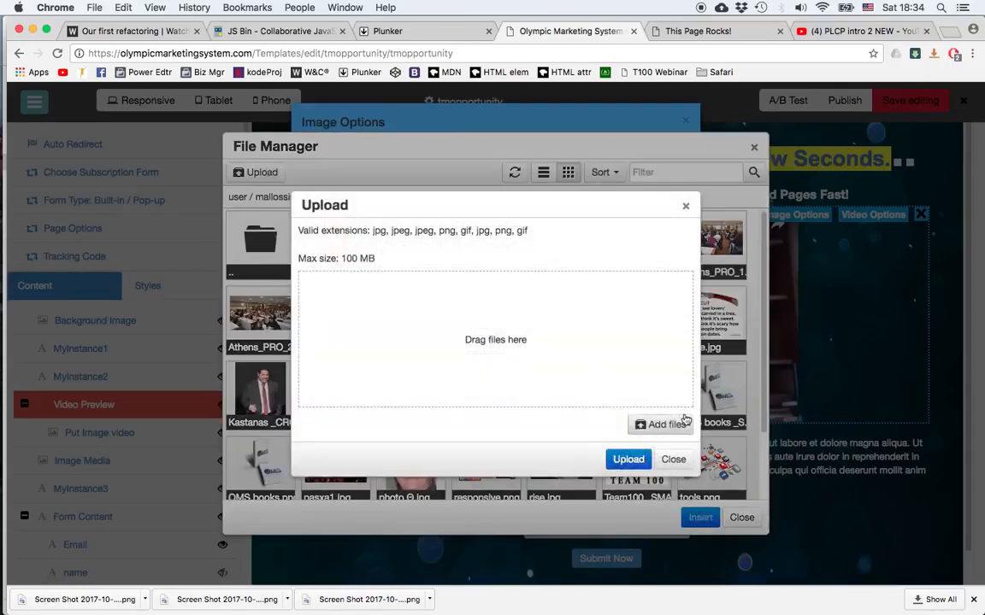
{"action": "left_click", "coordinate": [664, 424]}
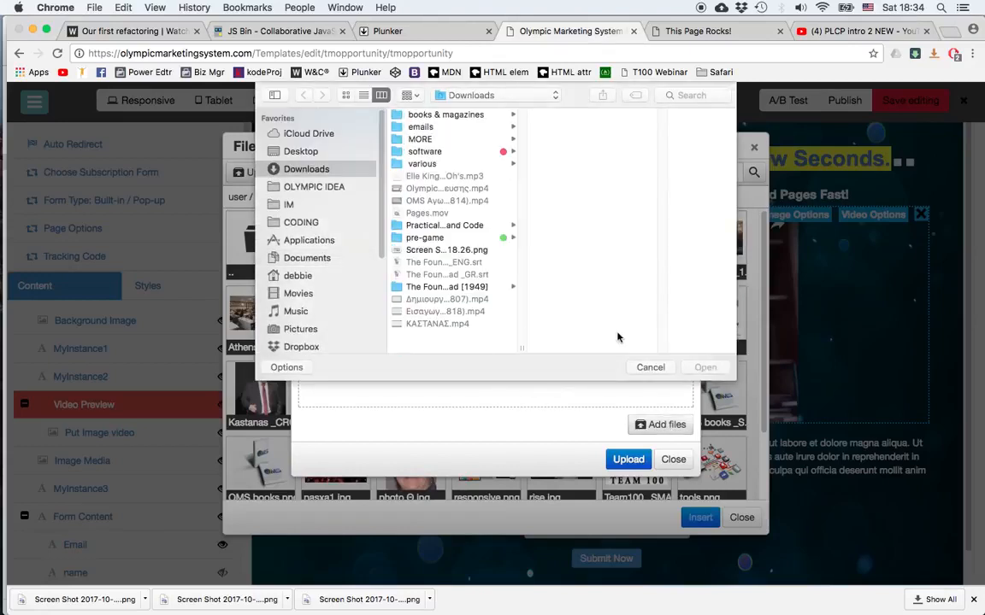
{"action": "left_click", "coordinate": [650, 368]}
{"action": "left_click", "coordinate": [671, 461]}
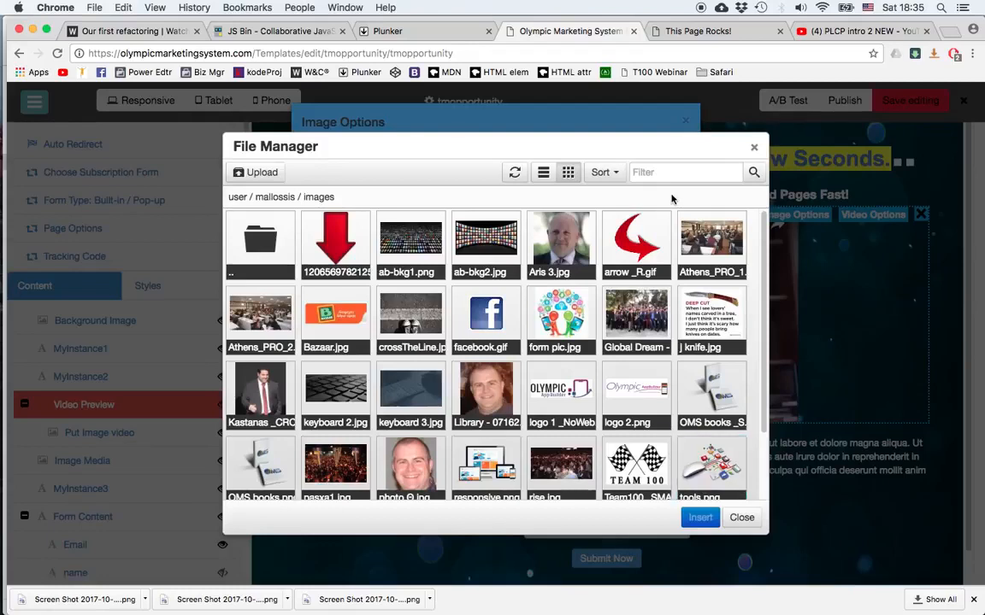
{"action": "left_click", "coordinate": [684, 130]}
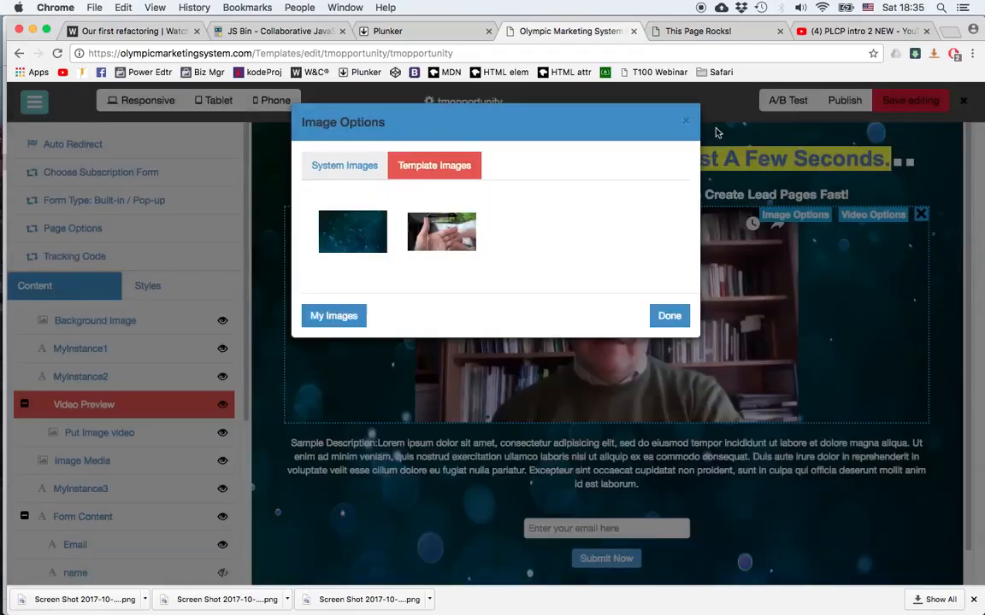
{"action": "left_click", "coordinate": [688, 123]}
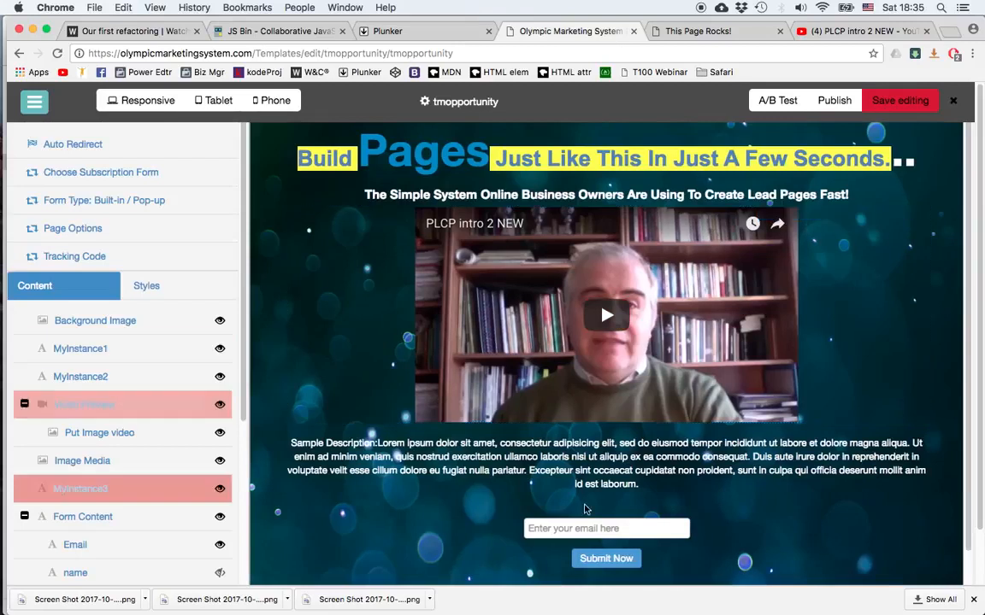
Assign the myform_en subscription form to the page, save the choice and check the form's fields on the page.
{"action": "scroll", "coordinate": [726, 459], "scroll_direction": "down", "scroll_amount": 3}
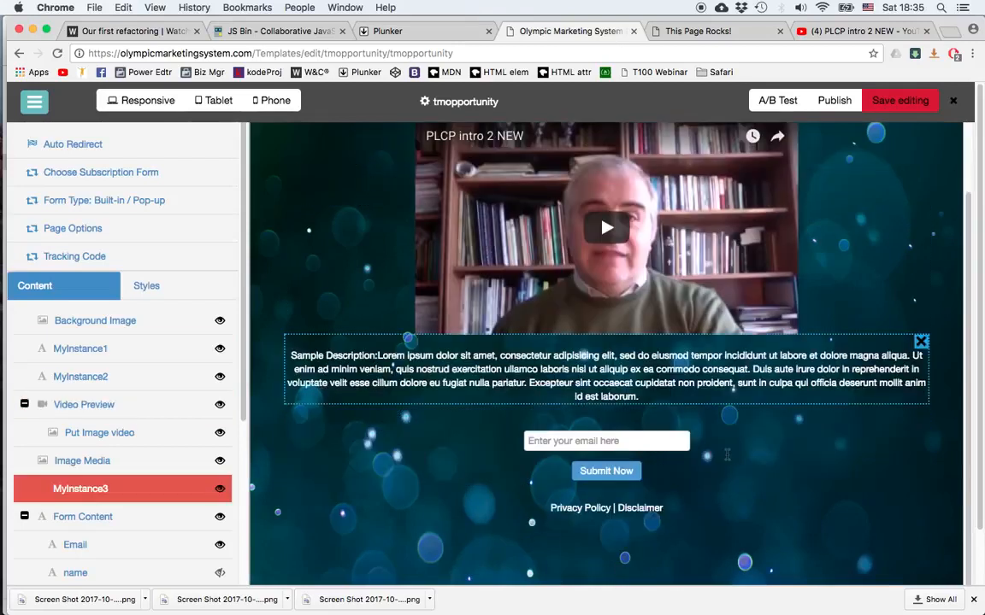
{"action": "left_click", "coordinate": [615, 440]}
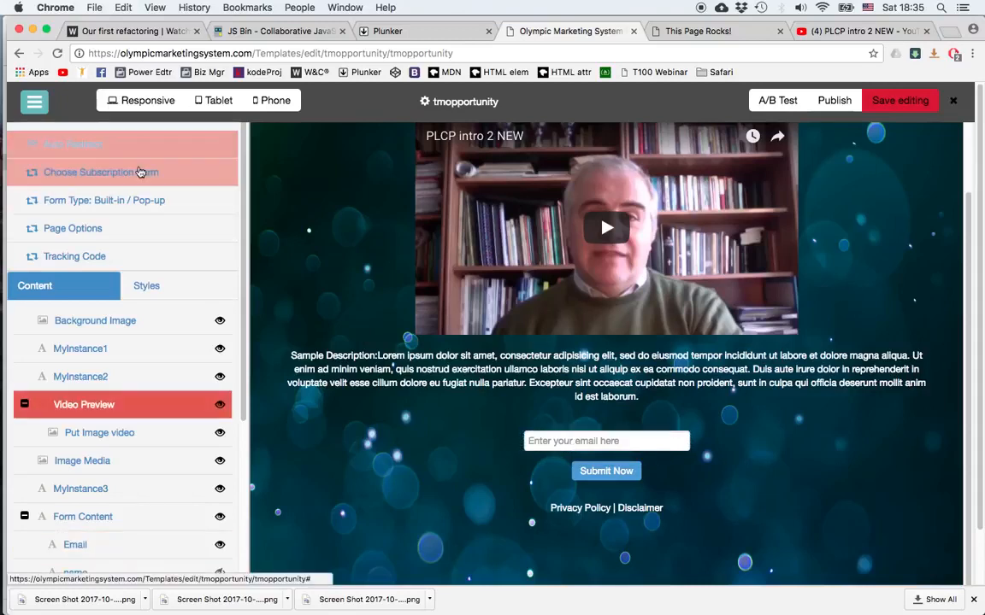
{"action": "left_click", "coordinate": [99, 174]}
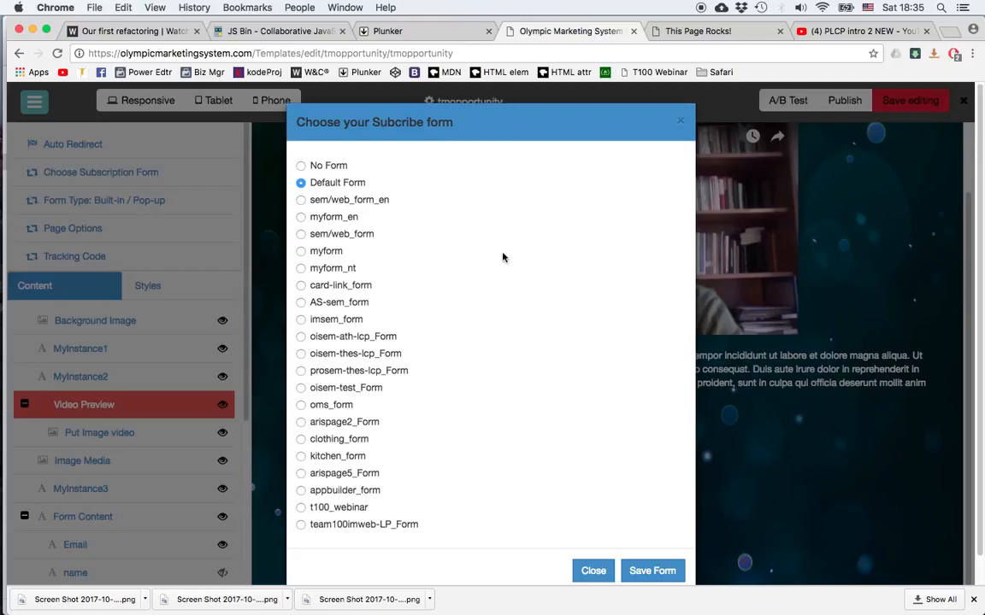
{"action": "left_click", "coordinate": [325, 218]}
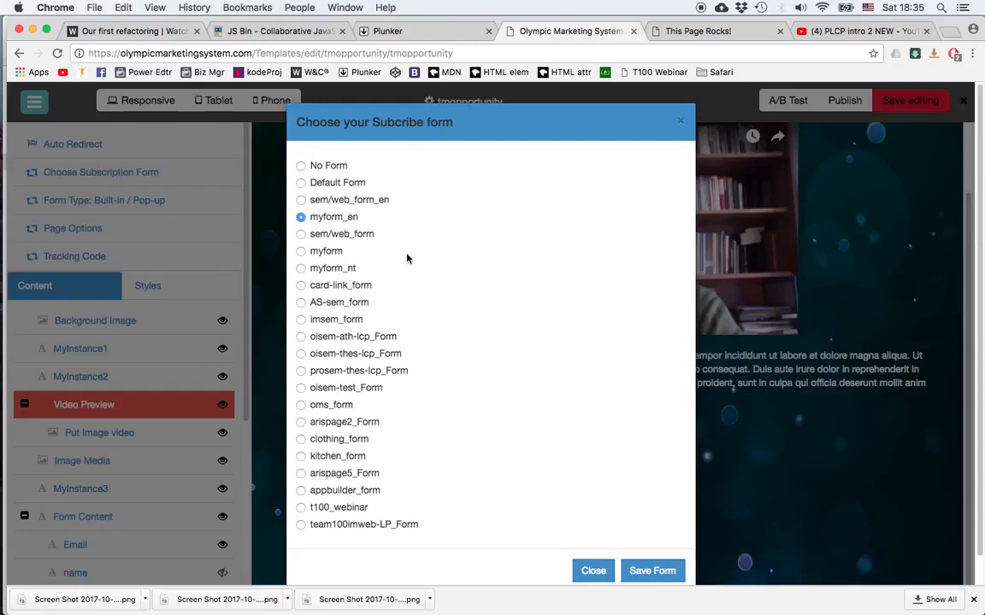
{"action": "left_click", "coordinate": [650, 571]}
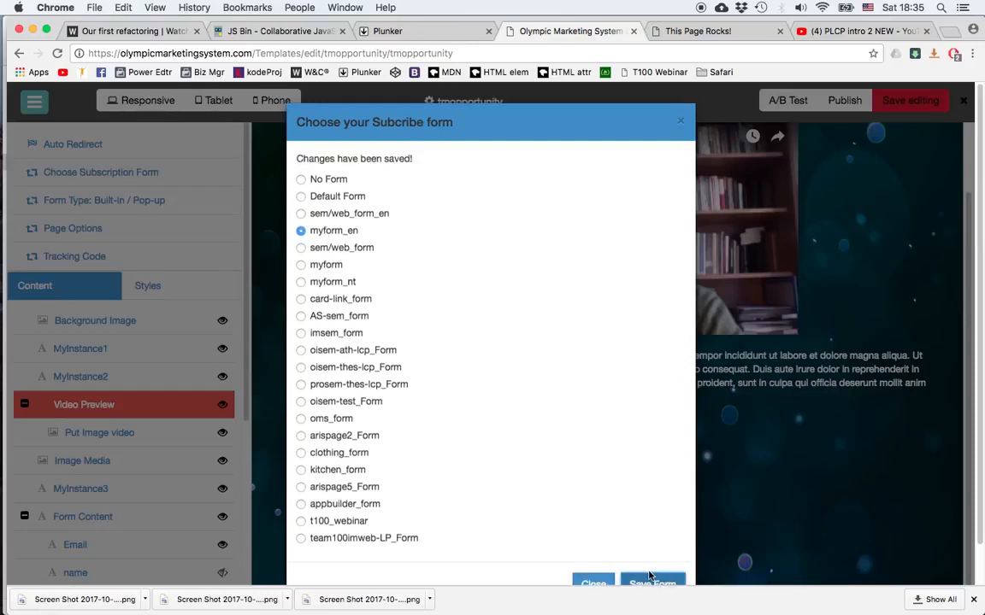
{"action": "left_click", "coordinate": [862, 532]}
{"action": "left_click", "coordinate": [611, 442]}
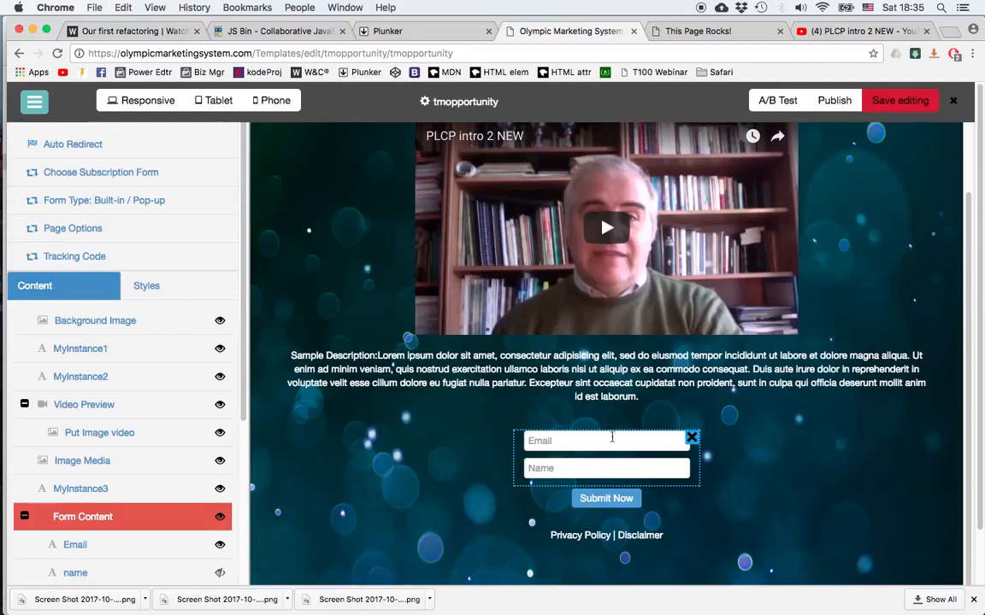
{"action": "left_click", "coordinate": [617, 498]}
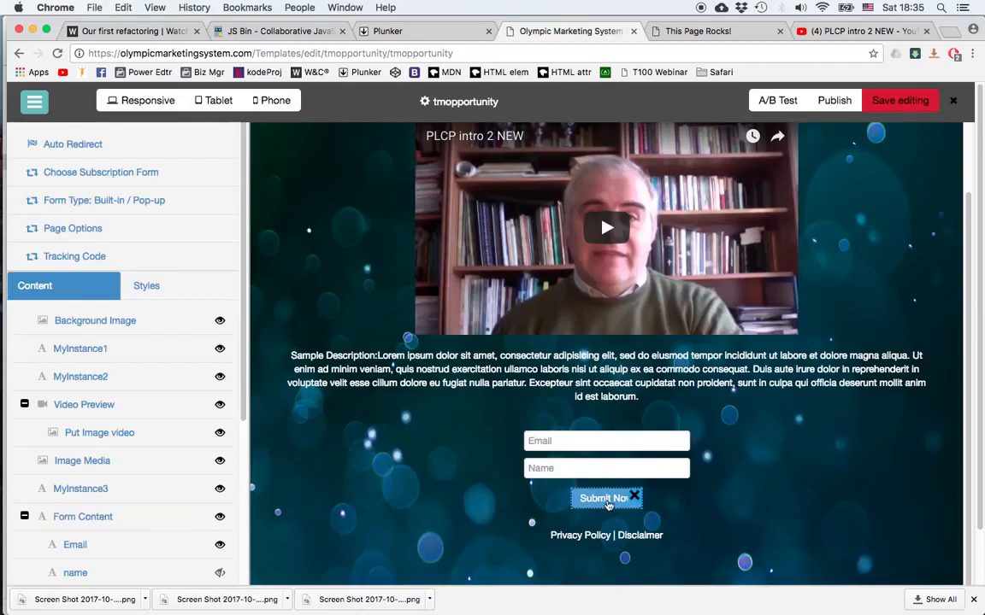
{"action": "left_click", "coordinate": [550, 453]}
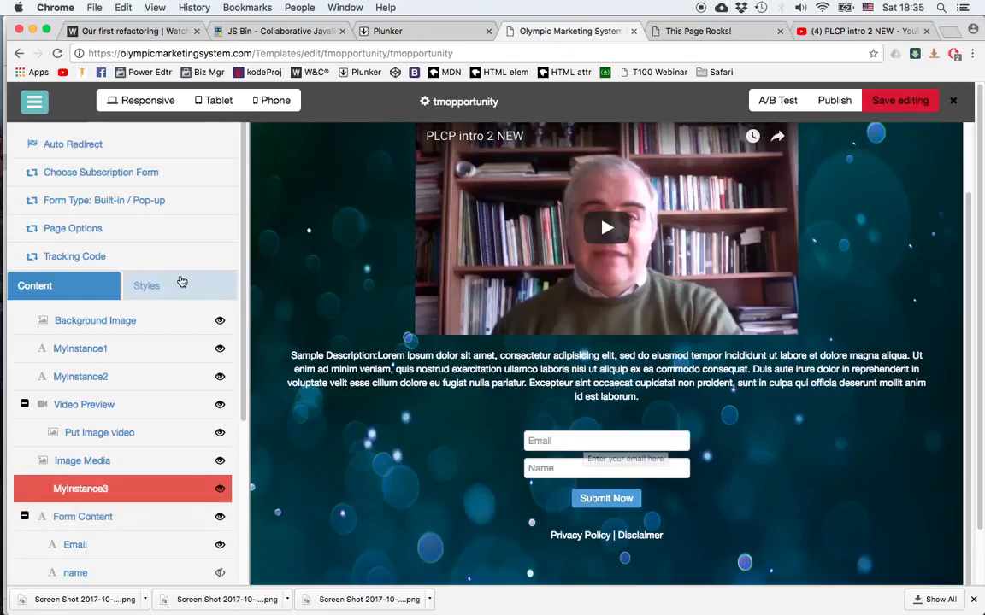
Switch the form type to pop-up and back to built-in.
{"action": "left_click", "coordinate": [101, 202]}
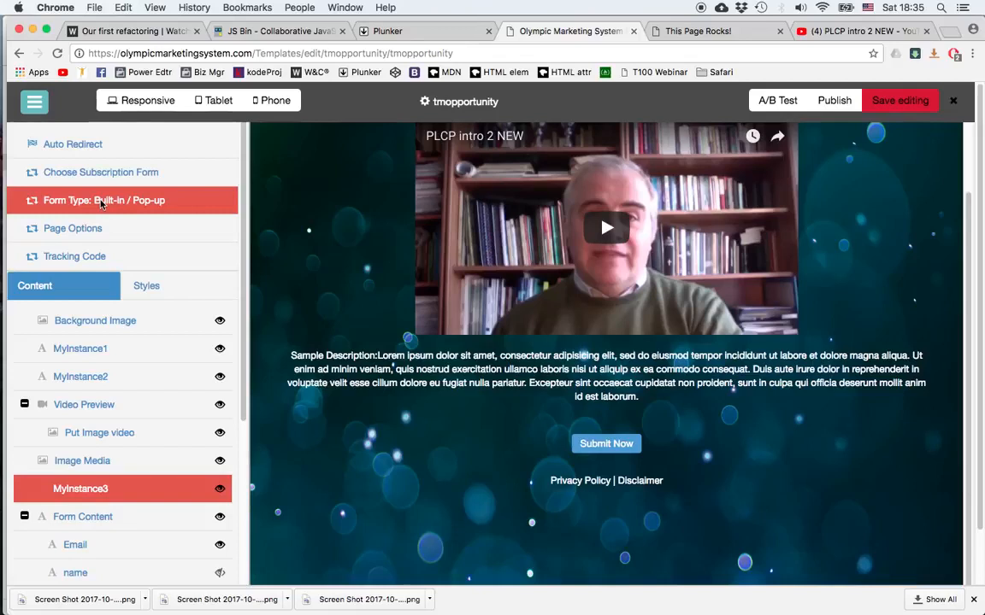
{"action": "left_click", "coordinate": [101, 204]}
{"action": "left_click", "coordinate": [659, 435]}
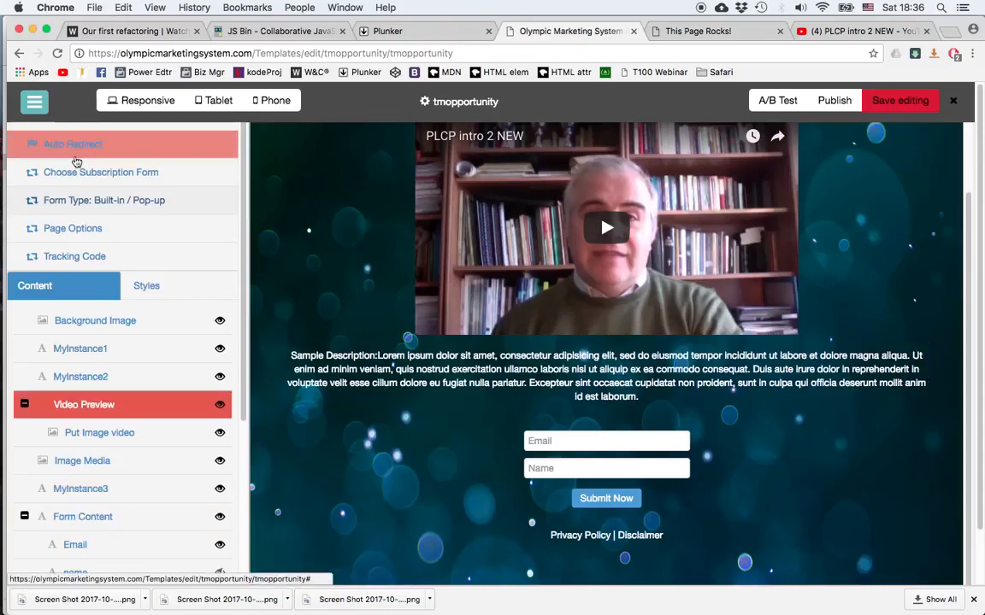
{"action": "left_click", "coordinate": [81, 144]}
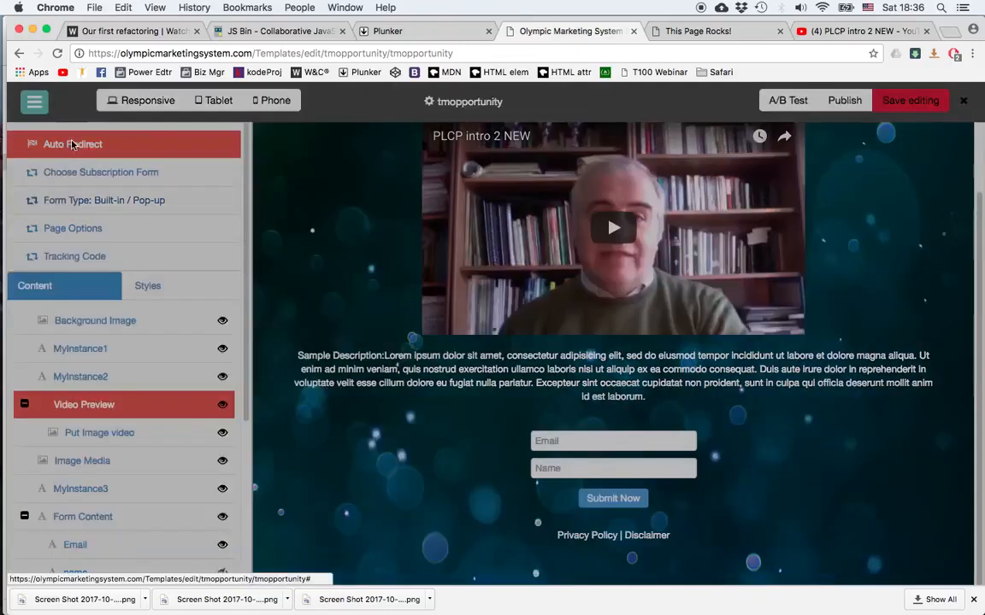
{"action": "left_click", "coordinate": [740, 35]}
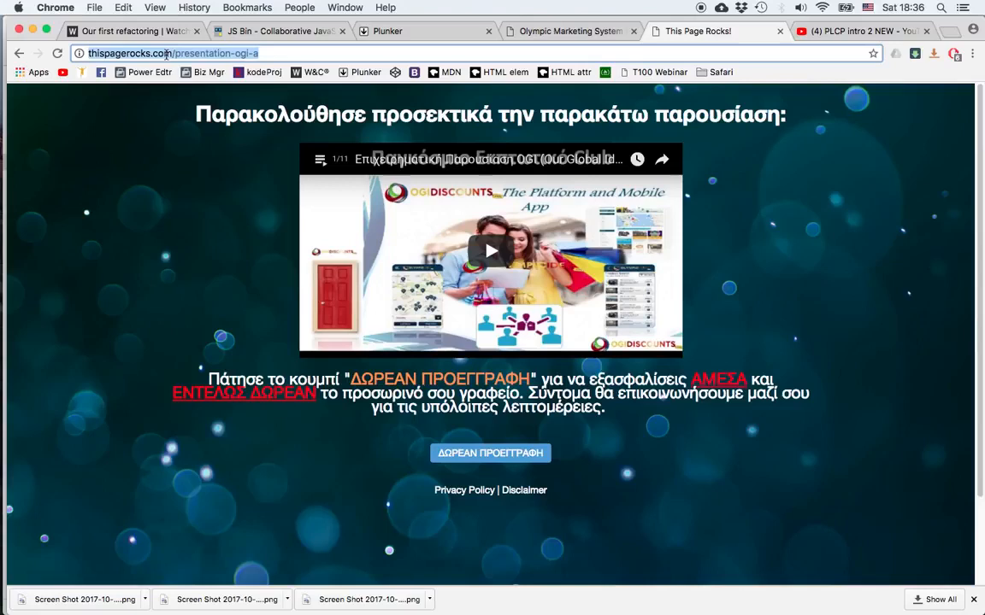
{"action": "right_click", "coordinate": [167, 55]}
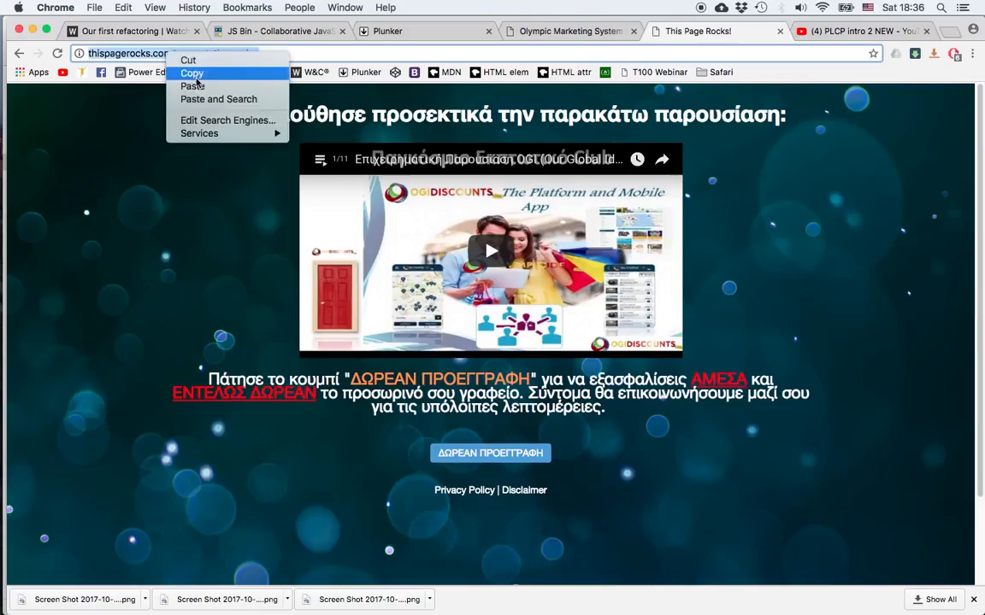
{"action": "left_click", "coordinate": [191, 73]}
{"action": "left_click", "coordinate": [574, 31]}
{"action": "left_click", "coordinate": [408, 188]}
{"action": "key", "text": "super+v"}
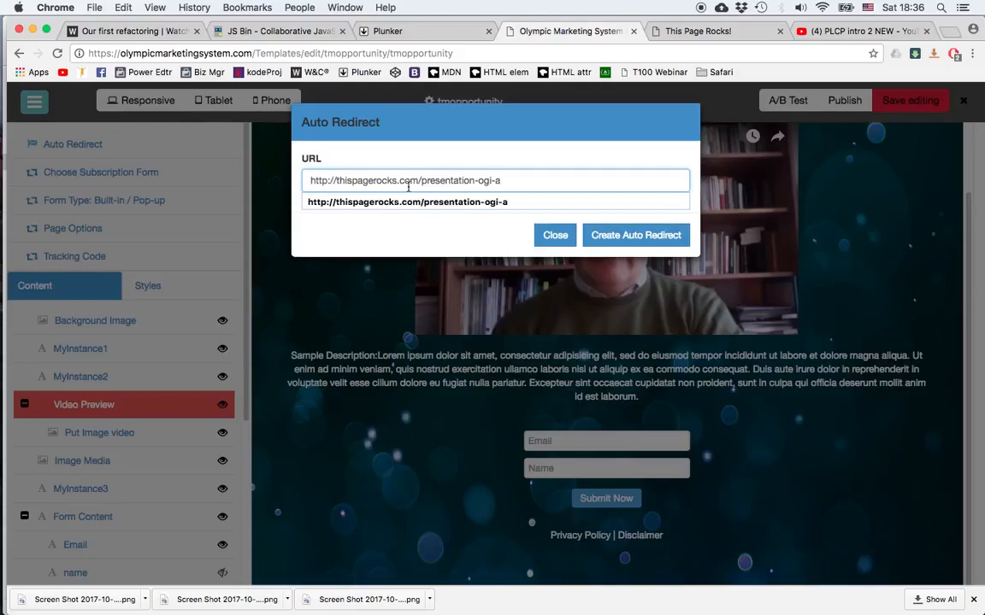
{"action": "left_click", "coordinate": [631, 235]}
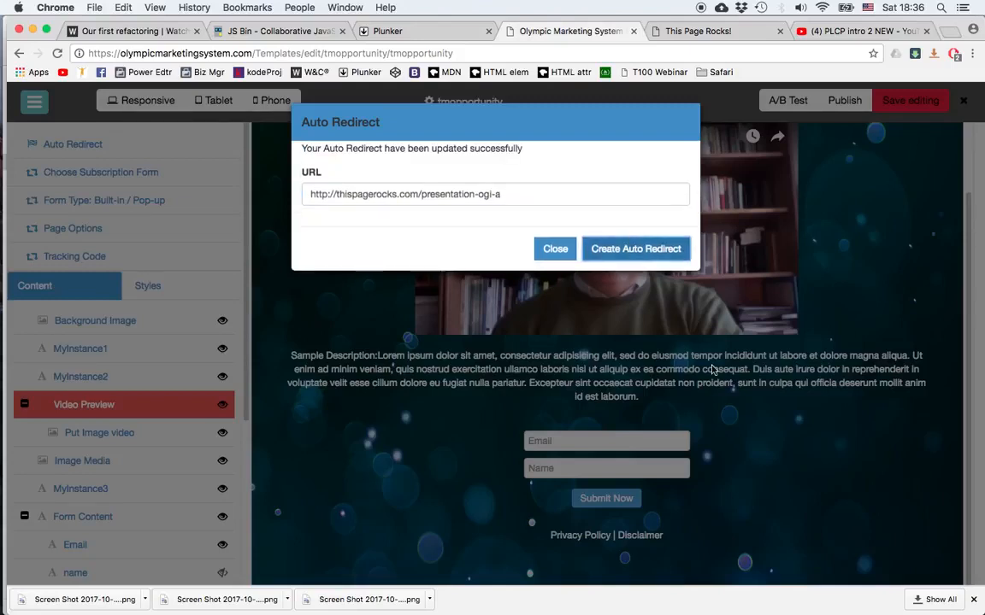
{"action": "left_click", "coordinate": [758, 401]}
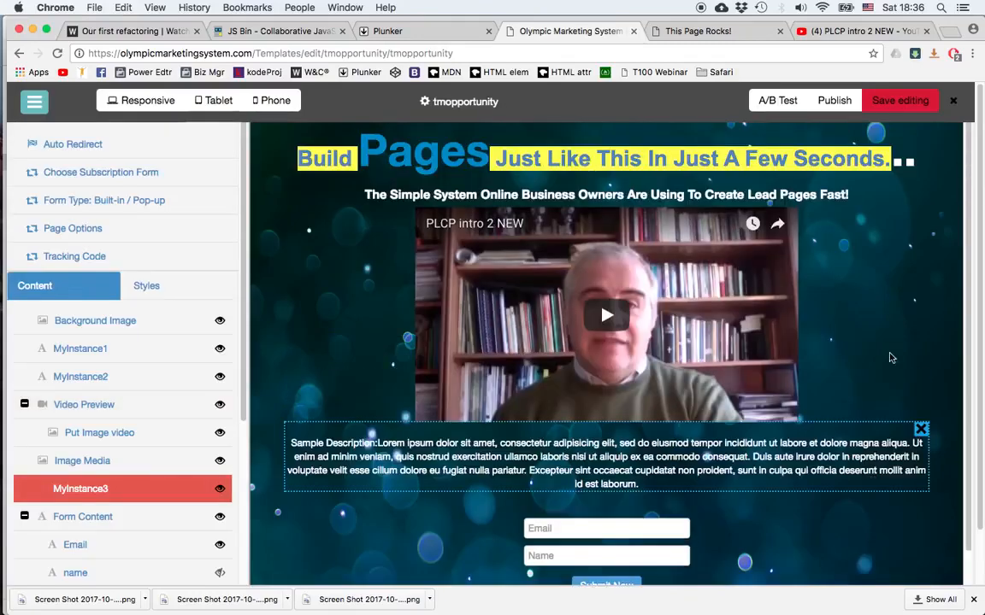
Save the edits made to the tmopportunity page.
{"action": "left_click", "coordinate": [890, 356]}
{"action": "left_click", "coordinate": [920, 215]}
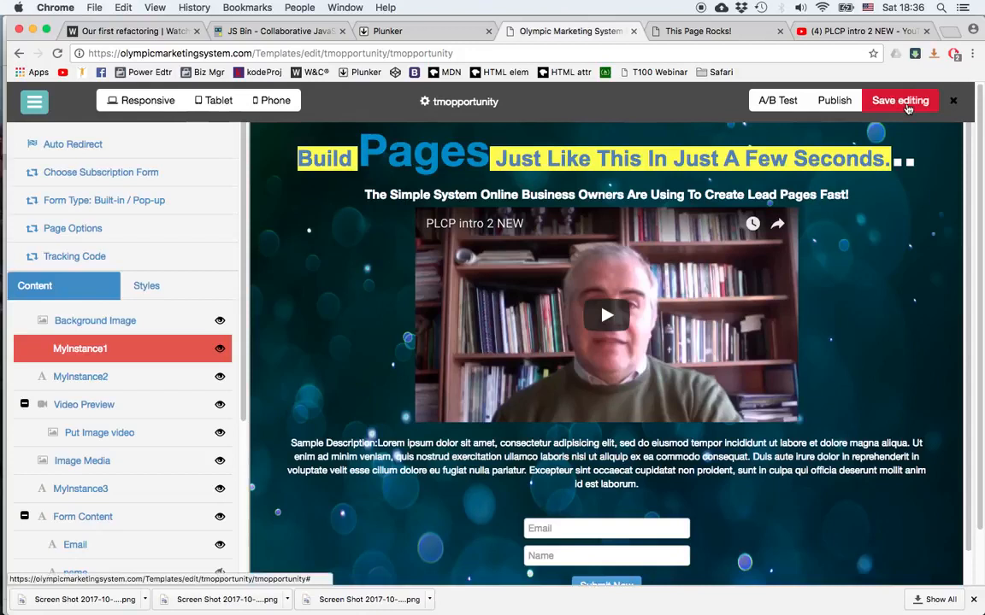
{"action": "left_click", "coordinate": [908, 102]}
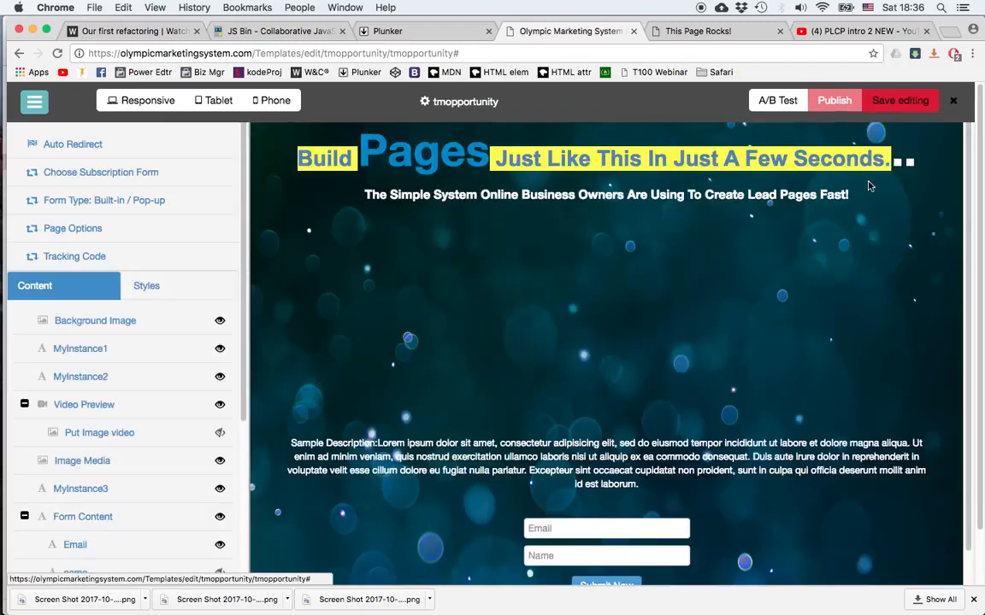
Publish the tmopportunity page and close the page editor.
{"action": "left_click", "coordinate": [841, 102]}
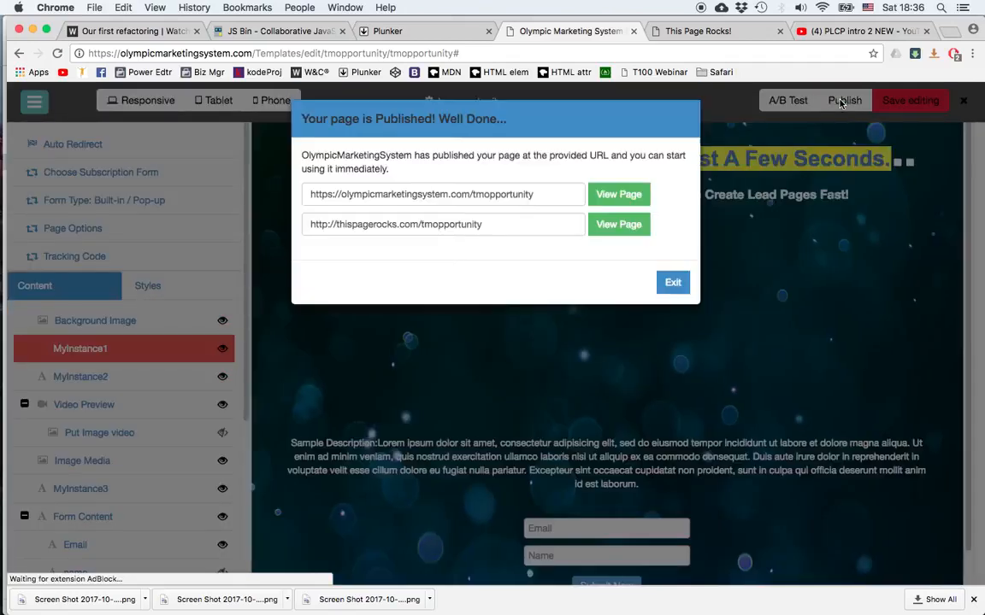
{"action": "left_click", "coordinate": [672, 286]}
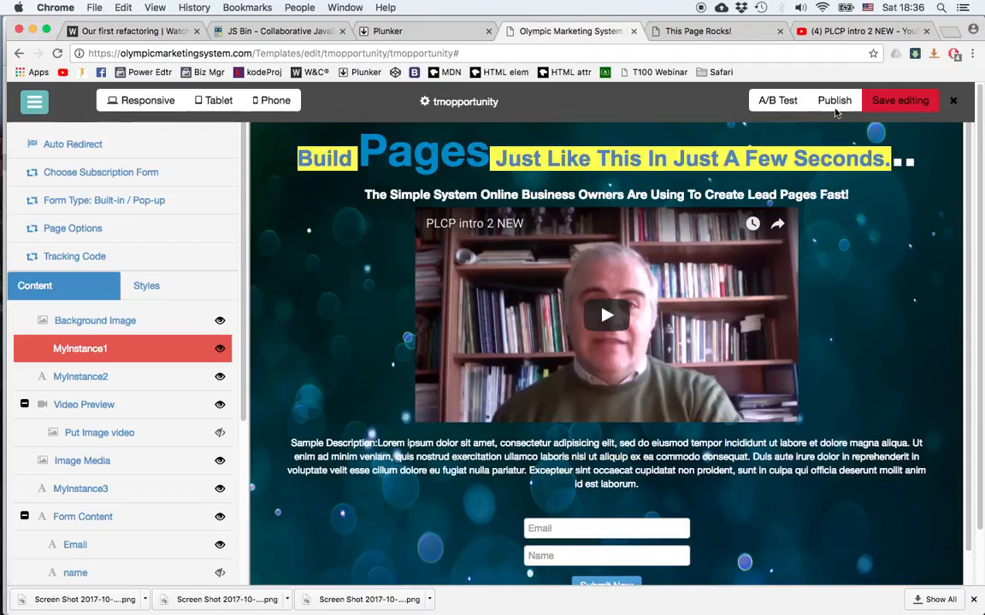
{"action": "left_click", "coordinate": [836, 103]}
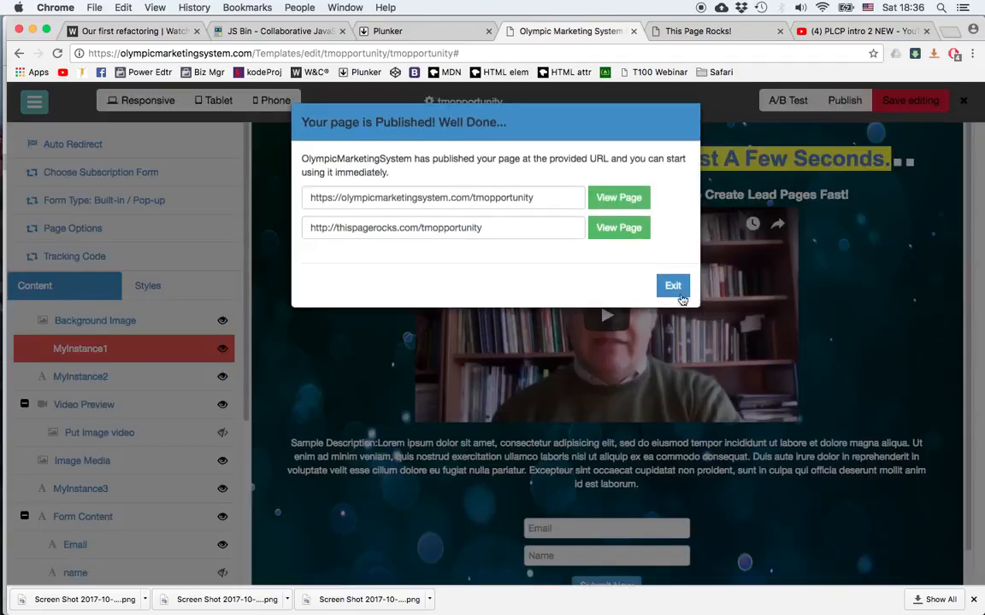
{"action": "left_click", "coordinate": [673, 288]}
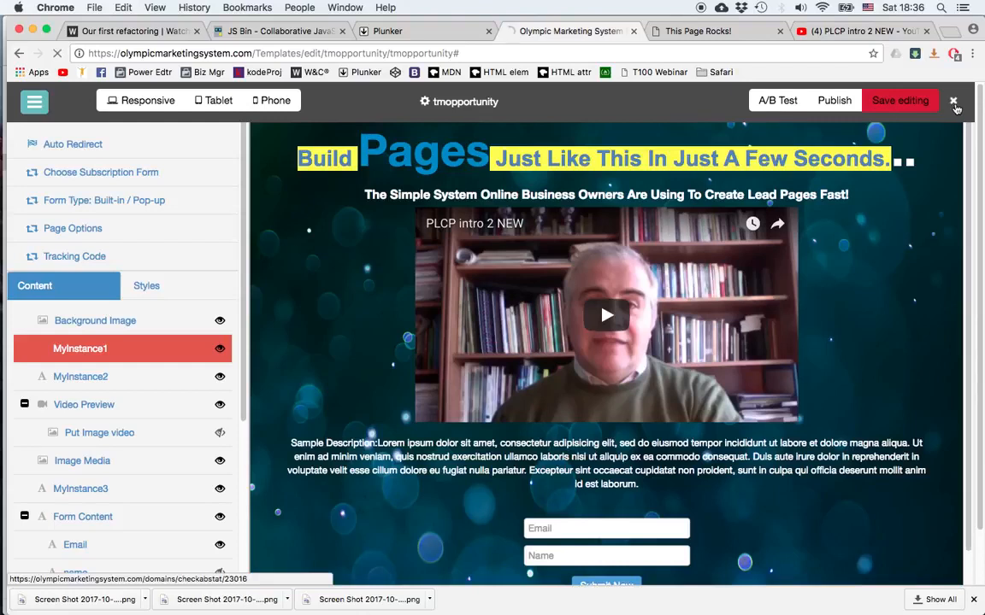
{"action": "left_click", "coordinate": [954, 103]}
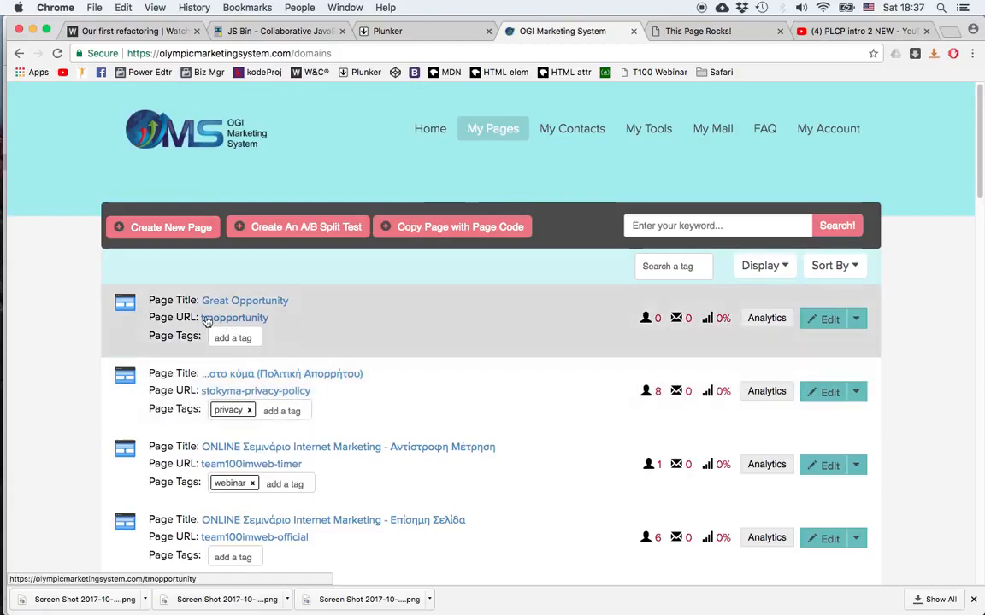
{"action": "left_click", "coordinate": [233, 320]}
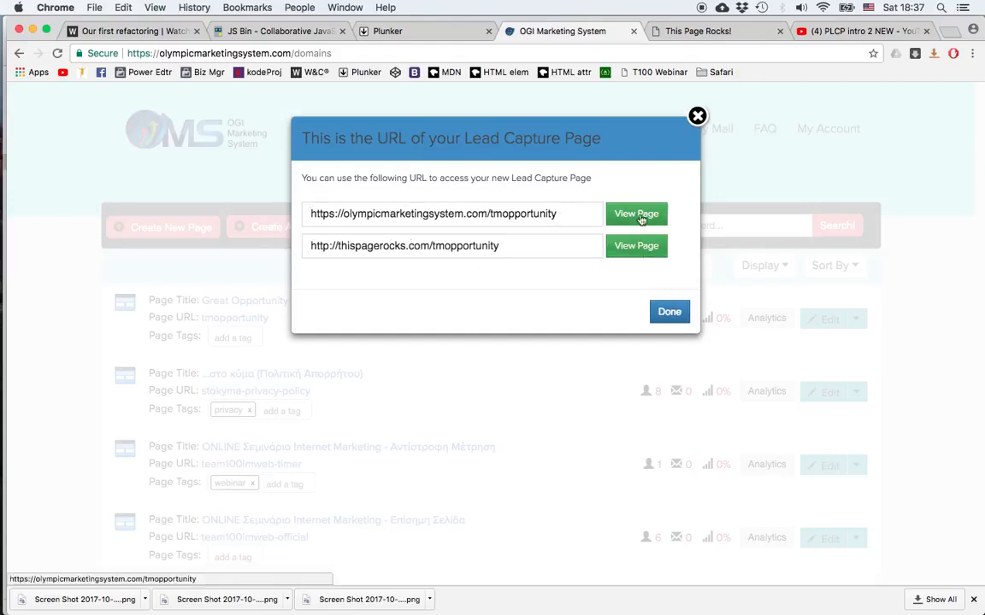
{"action": "left_click", "coordinate": [636, 246]}
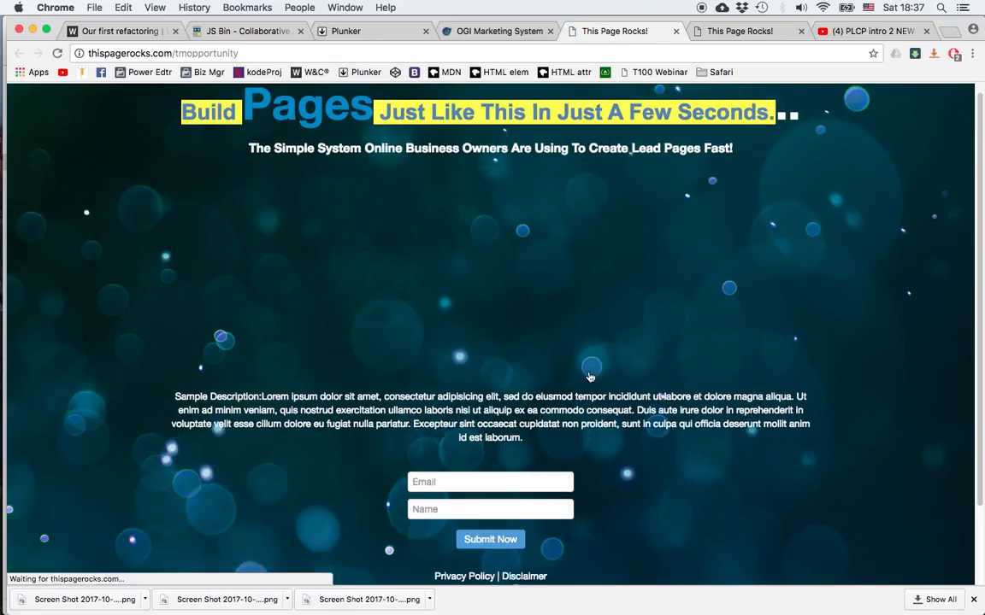
{"action": "left_click", "coordinate": [458, 485]}
{"action": "type", "text": "theo"}
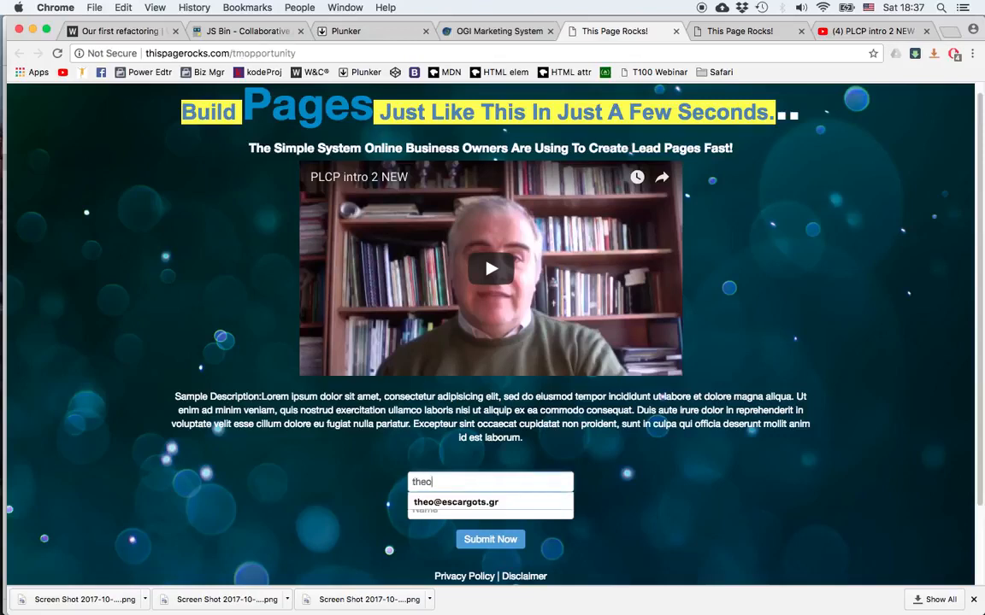
{"action": "key", "text": "Down"}
{"action": "key", "text": "Return"}
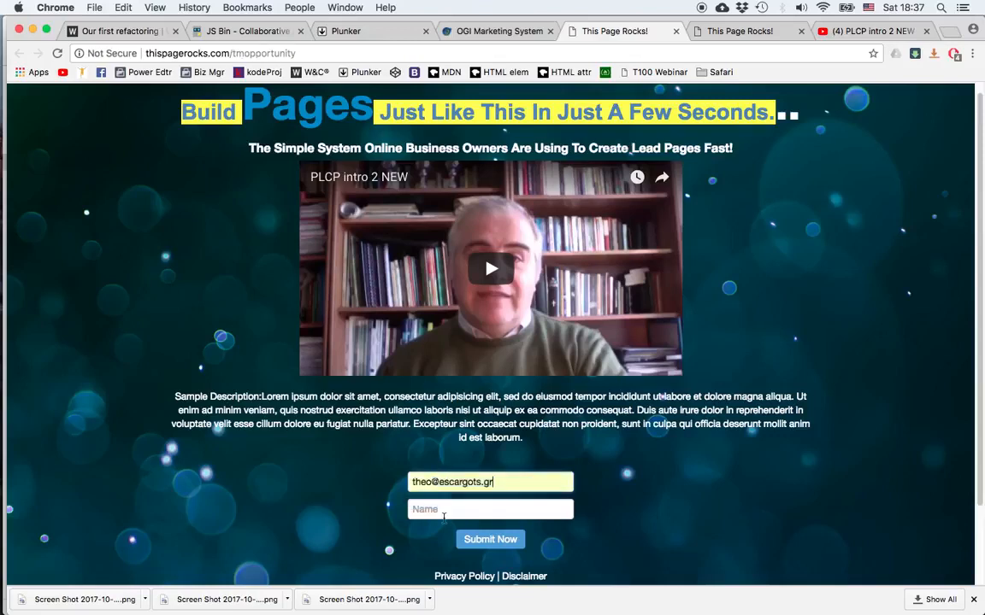
{"action": "left_click", "coordinate": [444, 511]}
{"action": "type", "text": "Theo"}
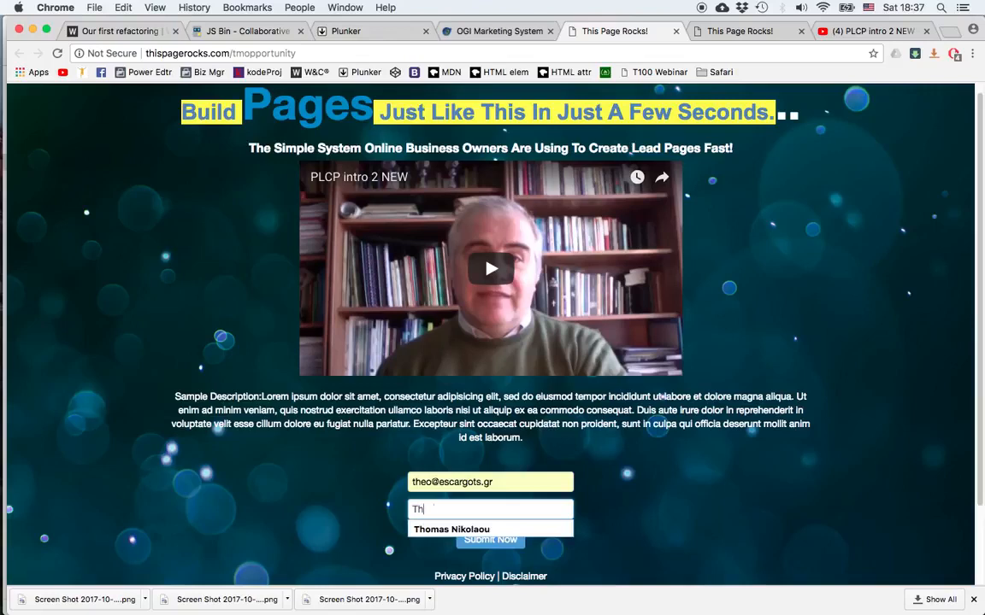
{"action": "left_click", "coordinate": [495, 545]}
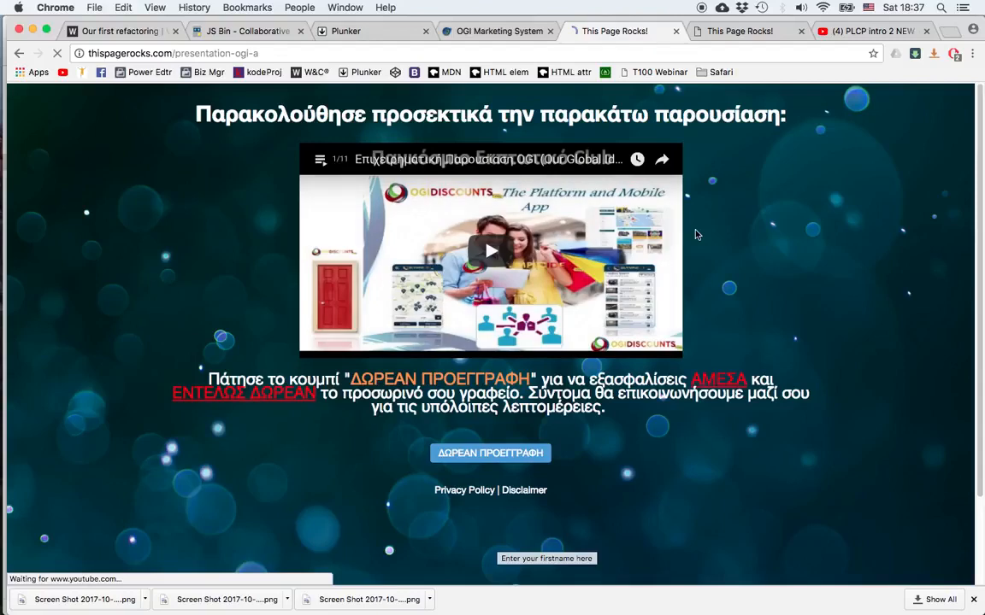
{"action": "left_click", "coordinate": [676, 31]}
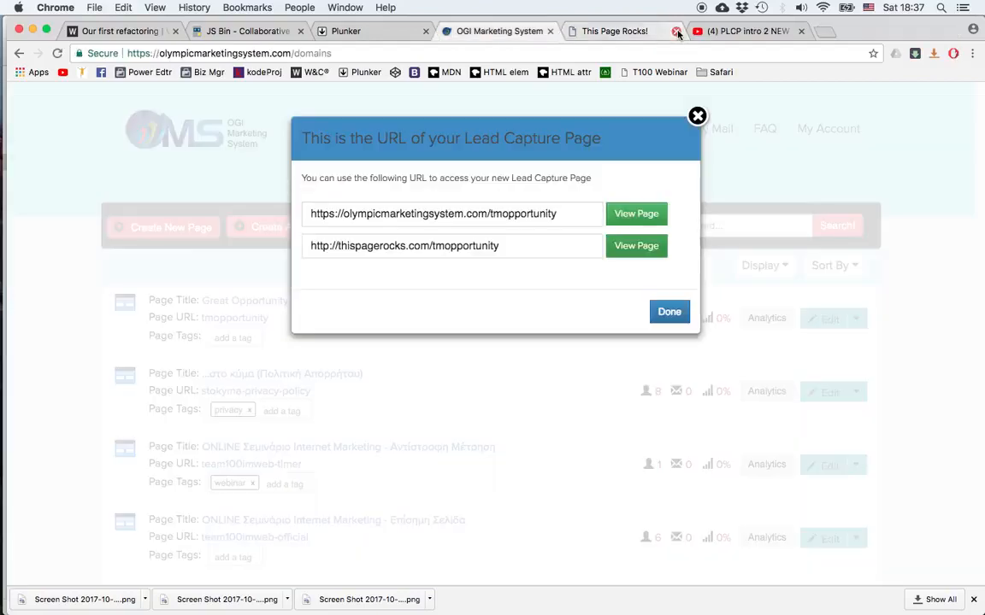
{"action": "left_click", "coordinate": [697, 116]}
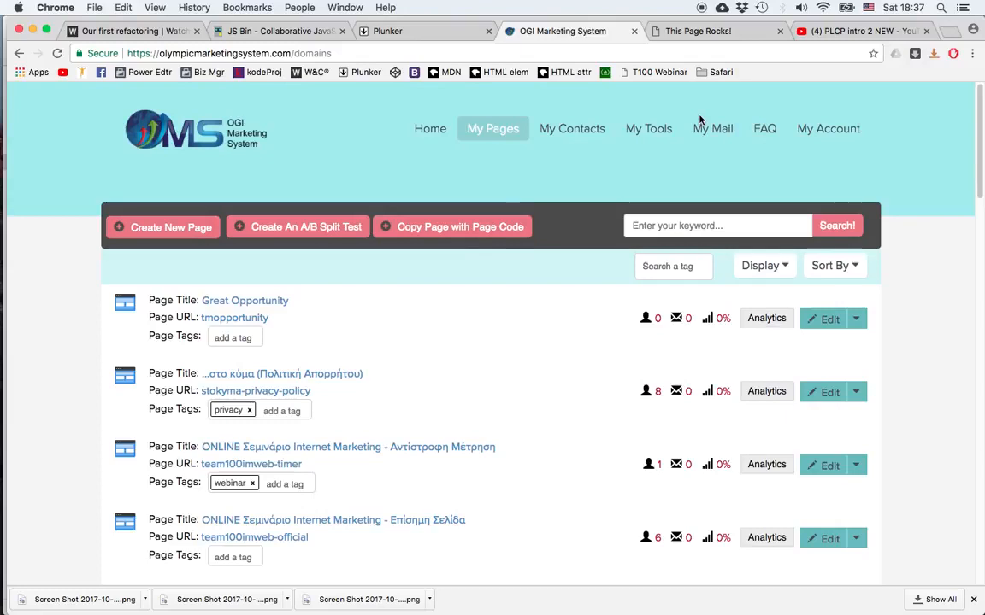
Review the full contacts list for the test registration, and return to the list of pages.
{"action": "mouse_move", "coordinate": [568, 133]}
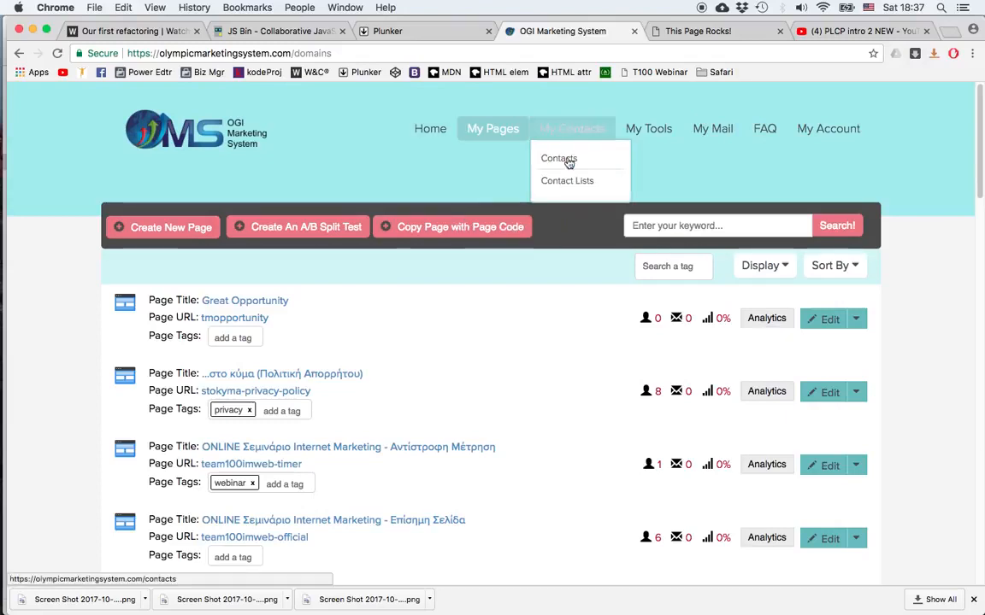
{"action": "left_click", "coordinate": [568, 162]}
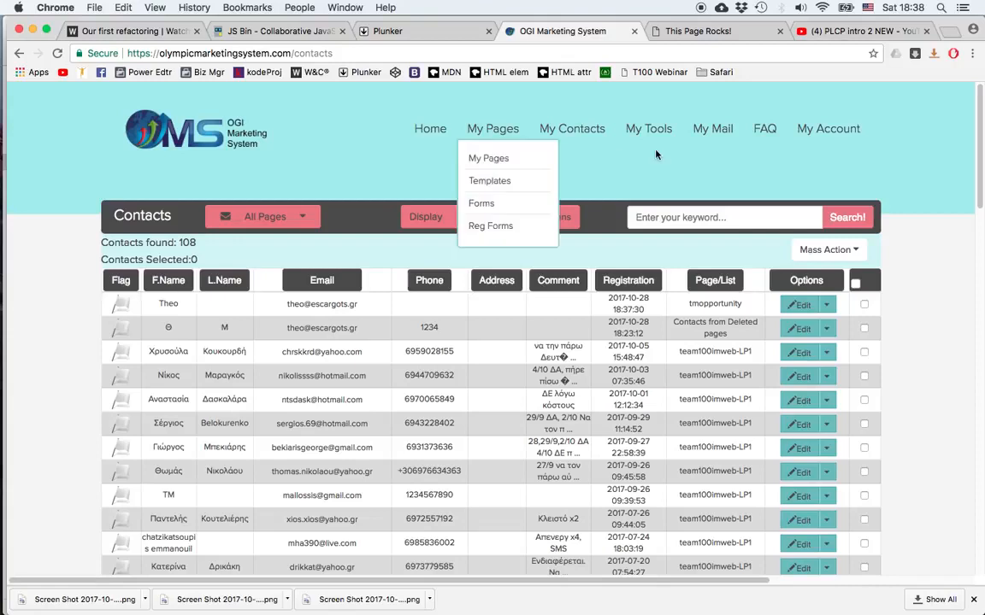
{"action": "mouse_move", "coordinate": [488, 132]}
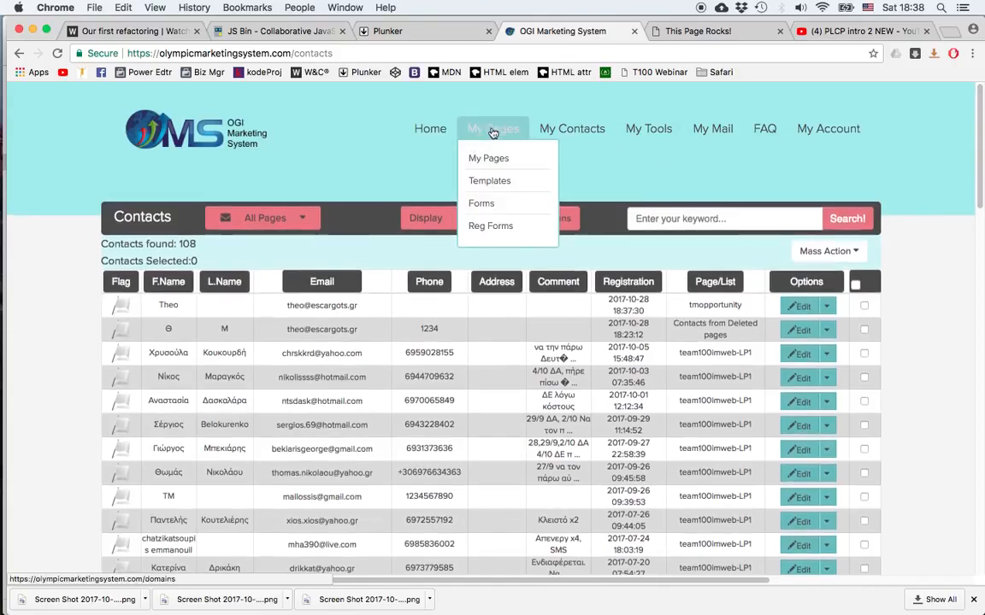
{"action": "left_click", "coordinate": [494, 161]}
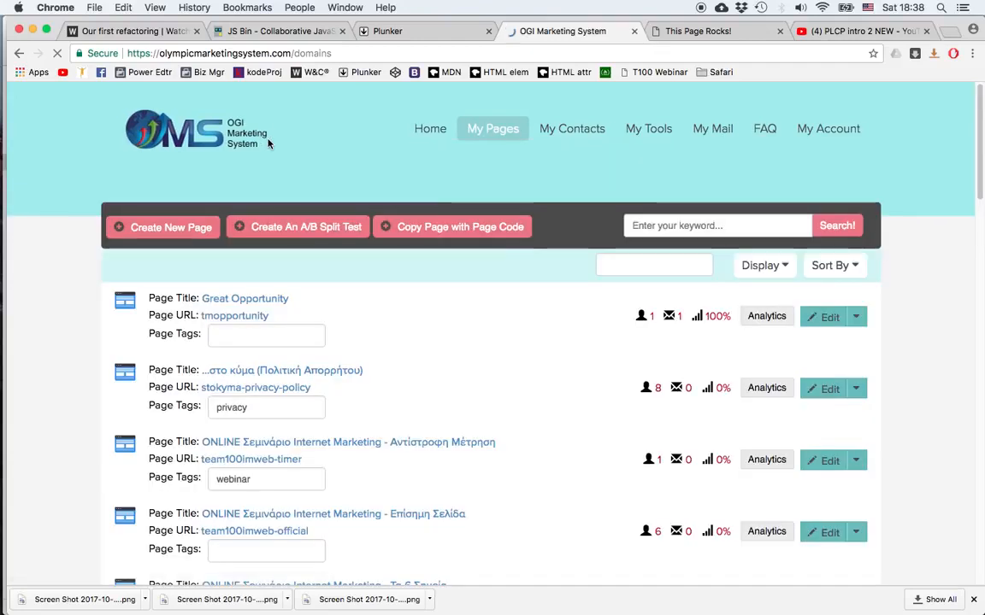
Examine the page options of the Great Opportunity page, including its meta image choices.
{"action": "left_click", "coordinate": [856, 316]}
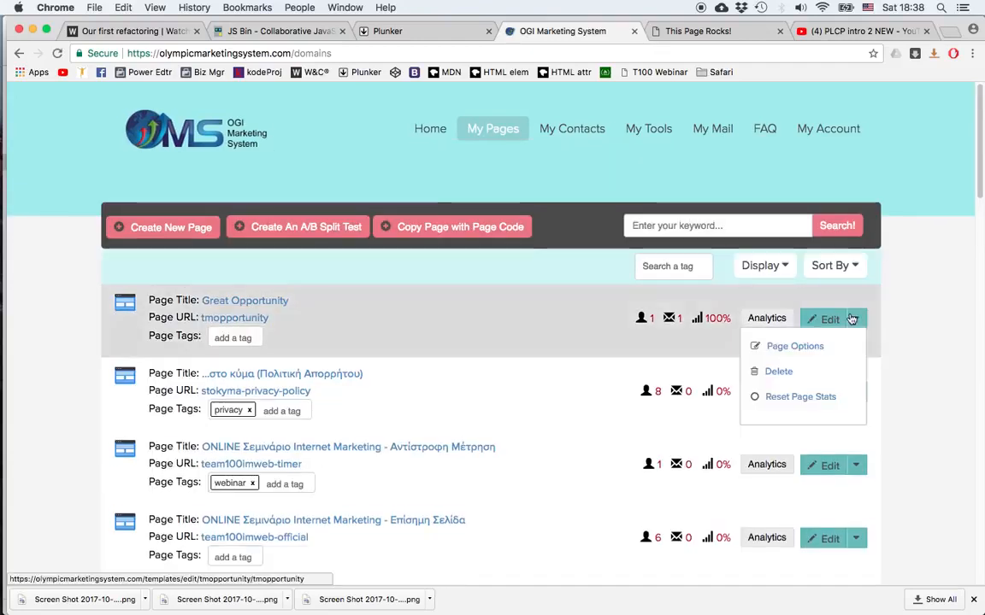
{"action": "left_click", "coordinate": [804, 347]}
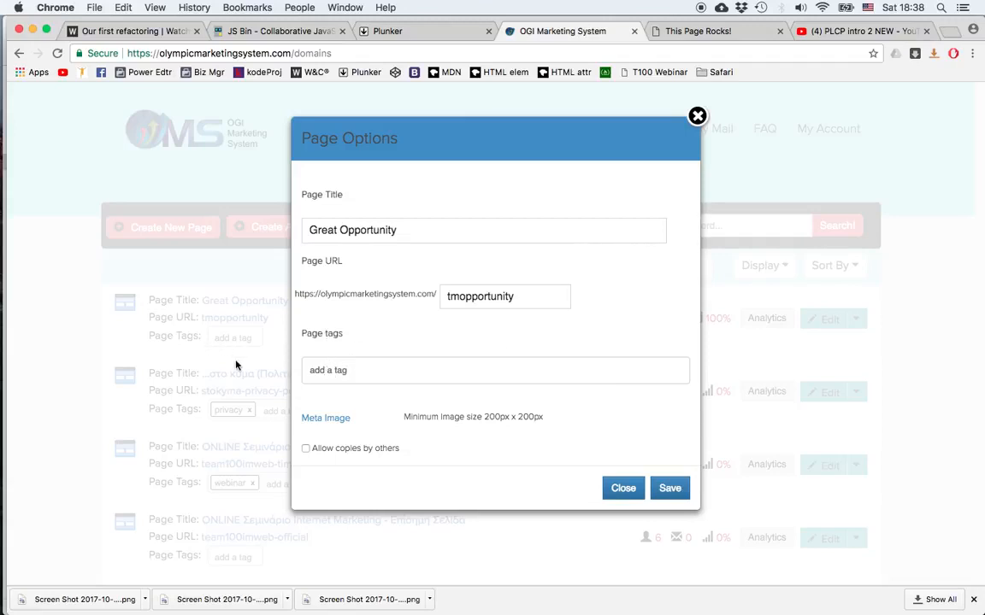
{"action": "left_click", "coordinate": [324, 418]}
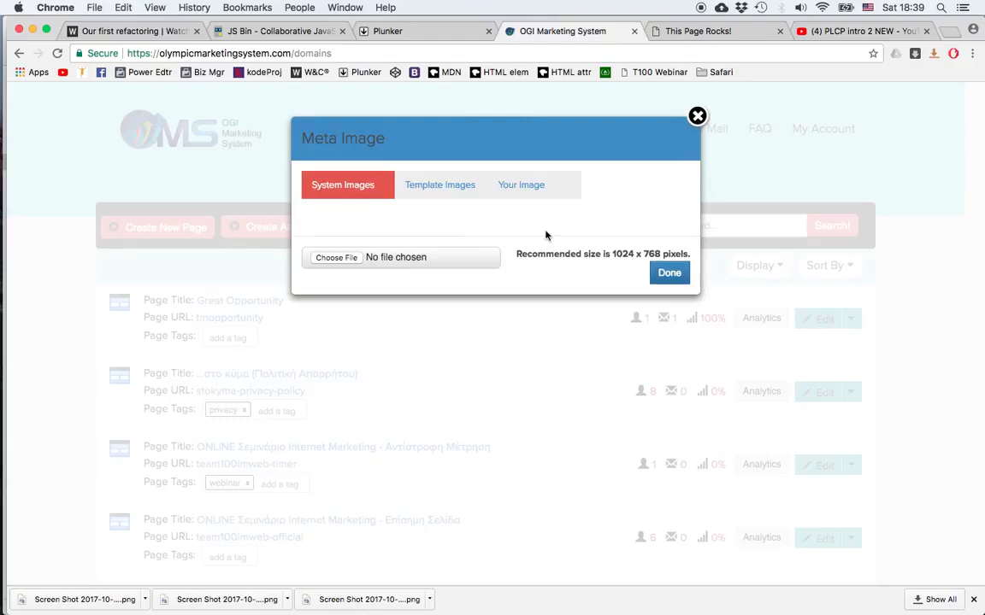
{"action": "left_click", "coordinate": [697, 115]}
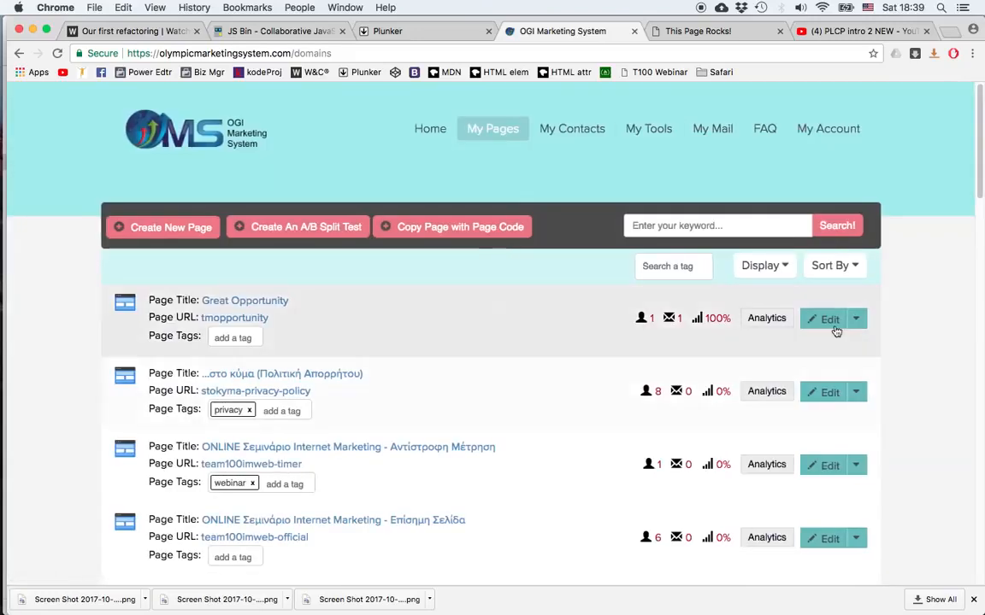
Allow copies by others for the Great Opportunity page, copy its page code and save the options.
{"action": "left_click", "coordinate": [854, 319]}
{"action": "left_click", "coordinate": [793, 347]}
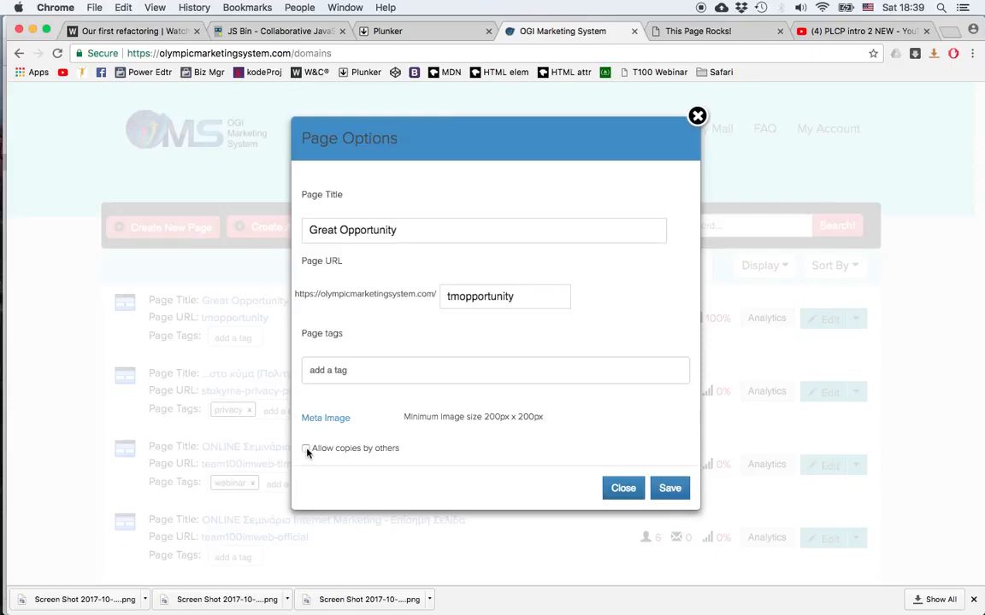
{"action": "left_click", "coordinate": [306, 450]}
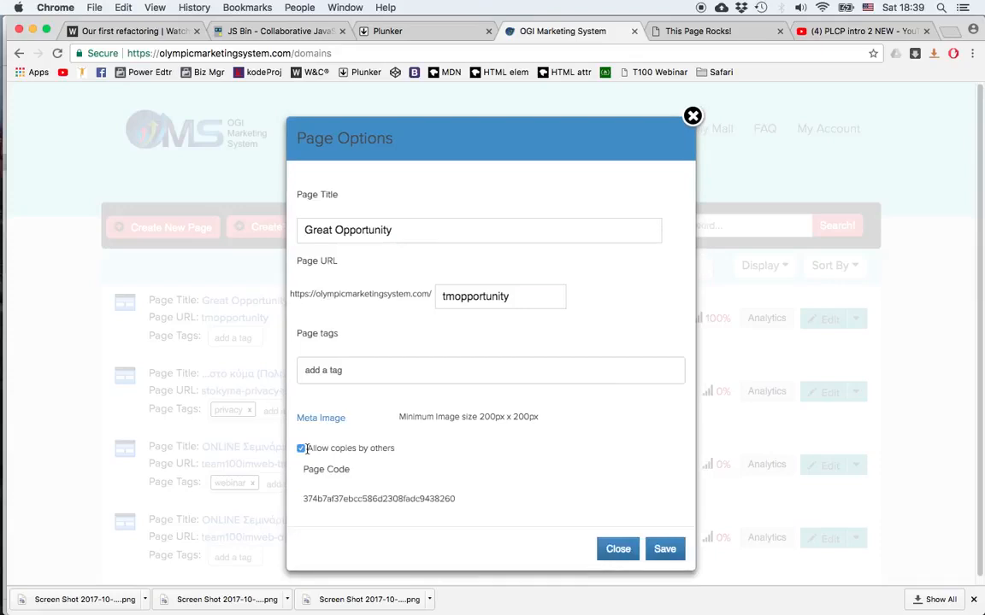
{"action": "double_click", "coordinate": [367, 499]}
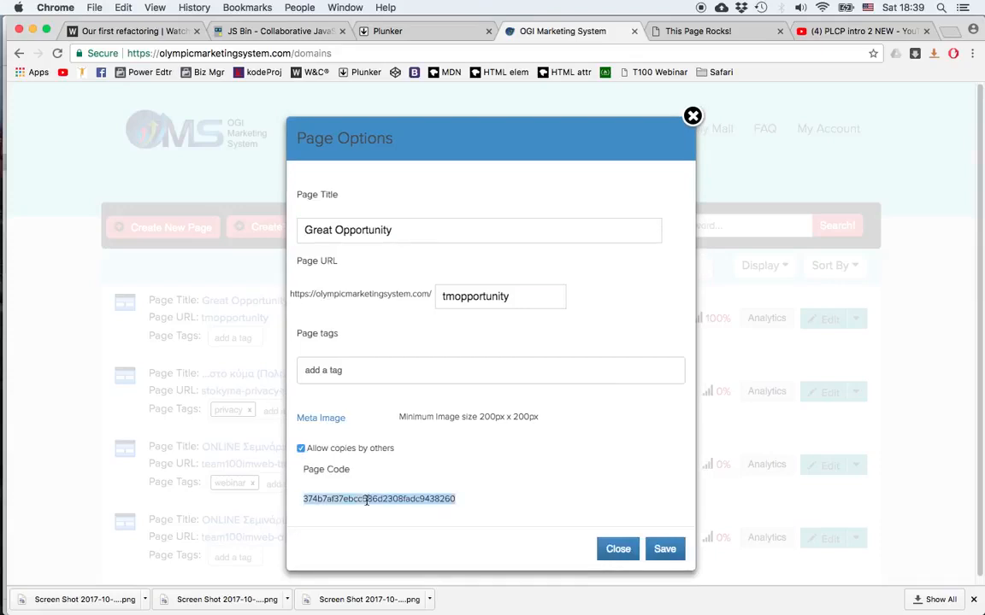
{"action": "right_click", "coordinate": [367, 500]}
{"action": "left_click", "coordinate": [394, 501]}
{"action": "left_click", "coordinate": [667, 550]}
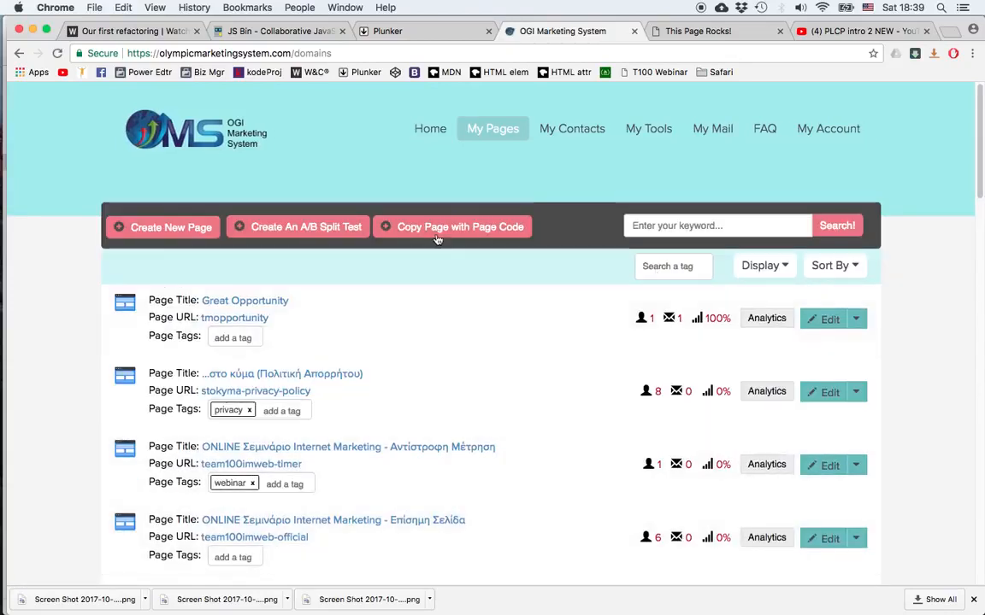
Start a page copy by page code, submitting the code copied from the Great Opportunity page.
{"action": "left_click", "coordinate": [436, 228]}
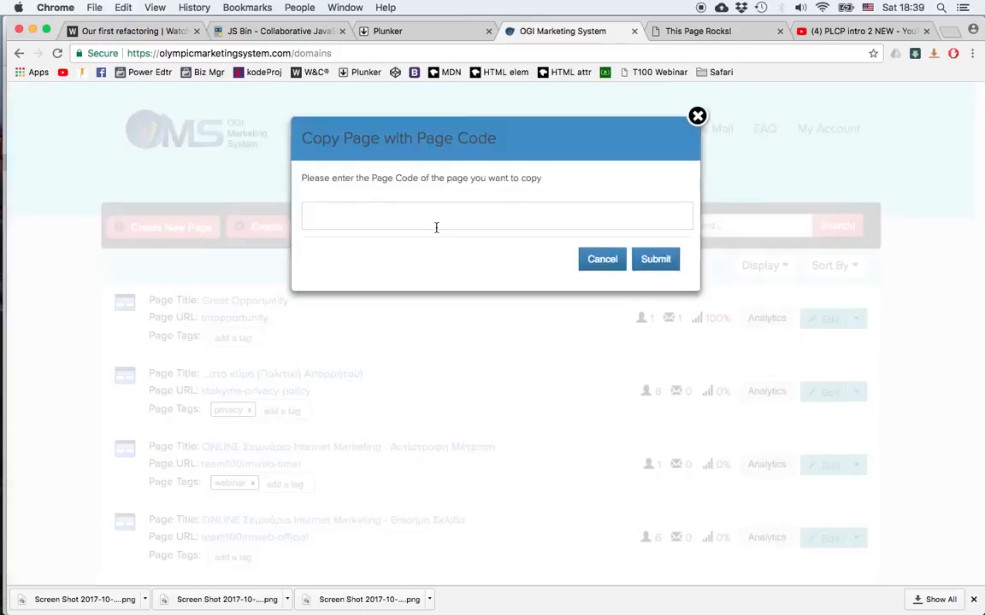
{"action": "left_click", "coordinate": [408, 215]}
{"action": "right_click", "coordinate": [409, 216]}
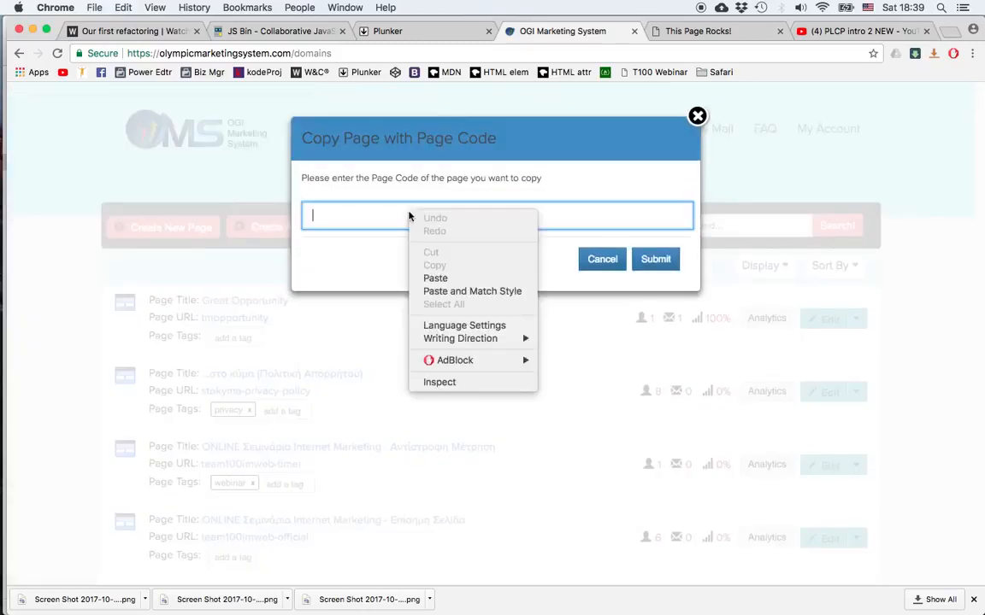
{"action": "left_click", "coordinate": [459, 278]}
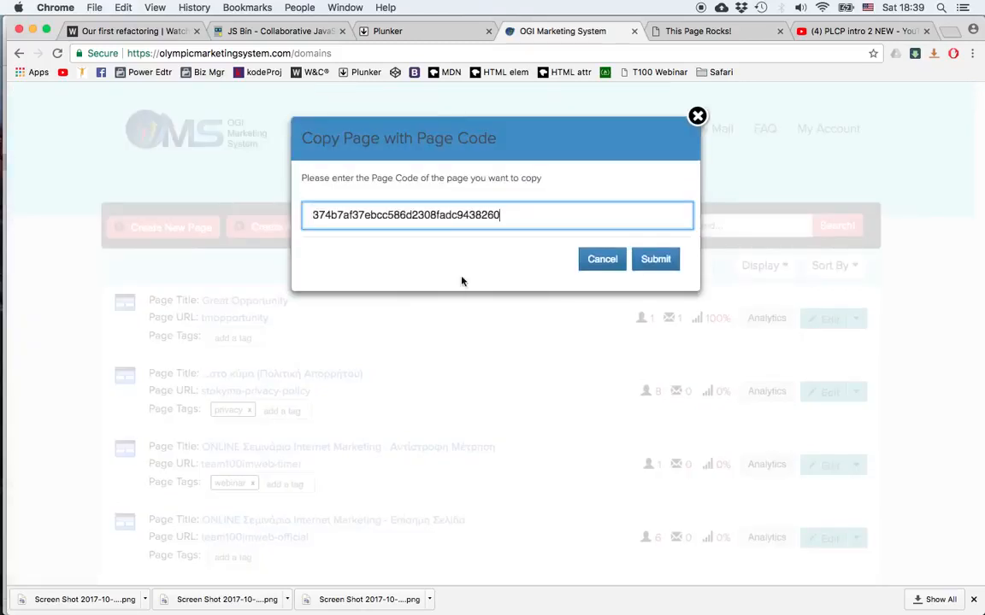
{"action": "left_click", "coordinate": [667, 265]}
Create the page copy with the title "Title 2" and the URL opport2, leaving the form uncopied.
{"action": "left_click", "coordinate": [378, 168]}
{"action": "type", "text": "Title 2"}
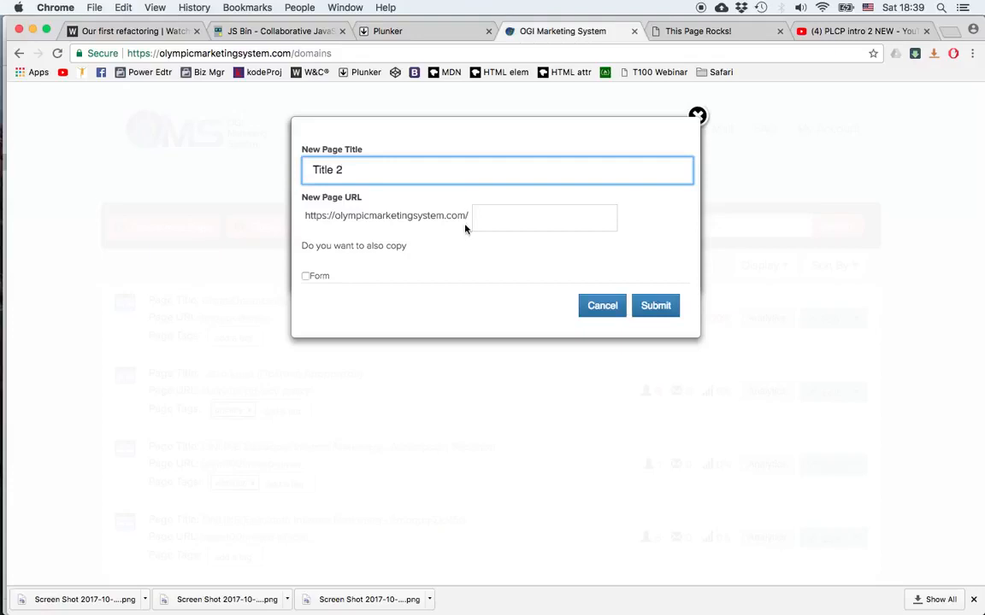
{"action": "left_click", "coordinate": [512, 219]}
{"action": "type", "text": "opport"}
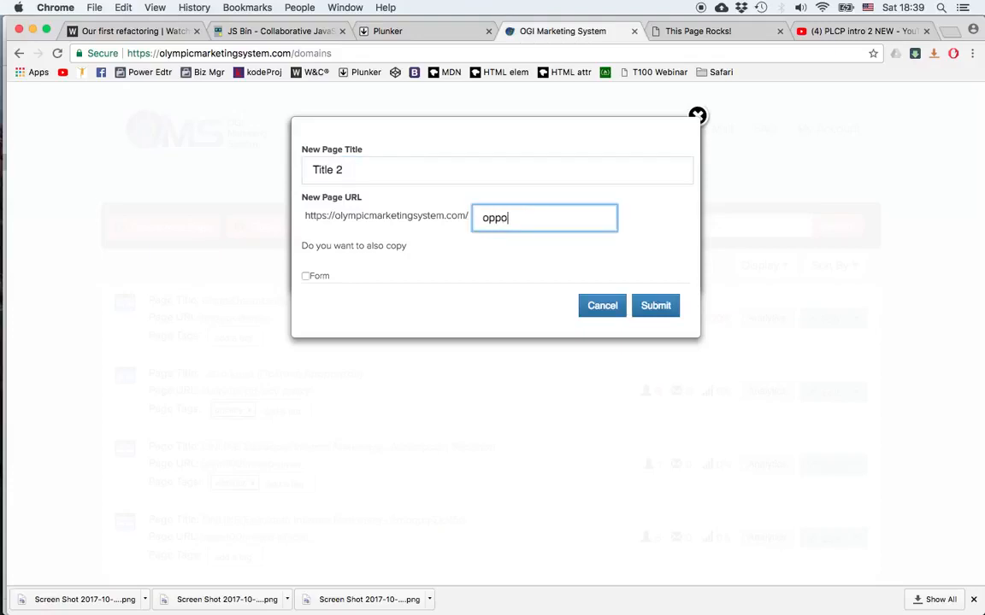
{"action": "type", "text": "2"}
{"action": "left_click", "coordinate": [664, 312]}
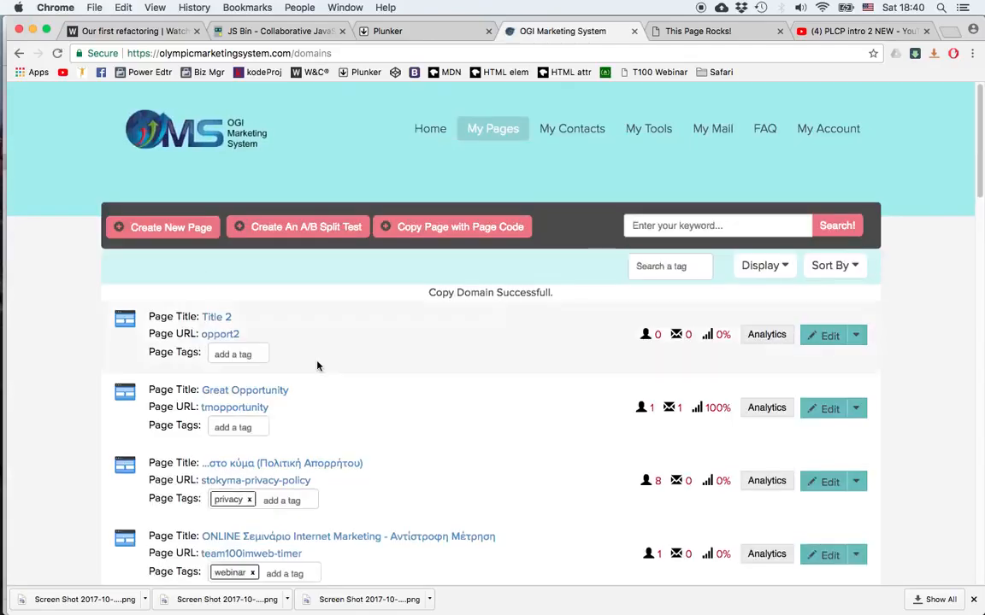
Permanently delete the copied page "Title 2" with the URL opport2.
{"action": "mouse_move", "coordinate": [837, 338]}
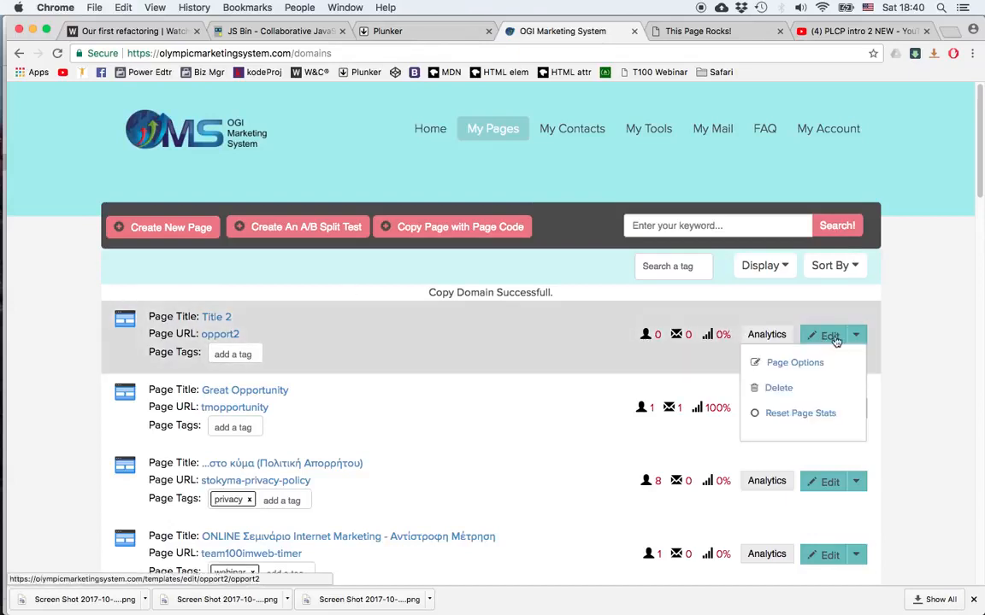
{"action": "left_click", "coordinate": [781, 391]}
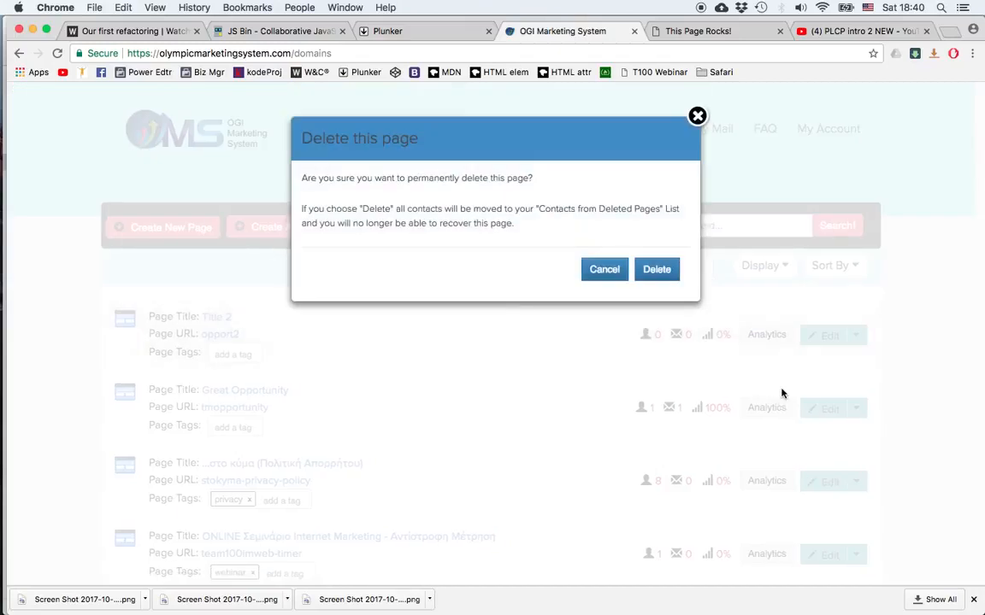
{"action": "left_click", "coordinate": [655, 270]}
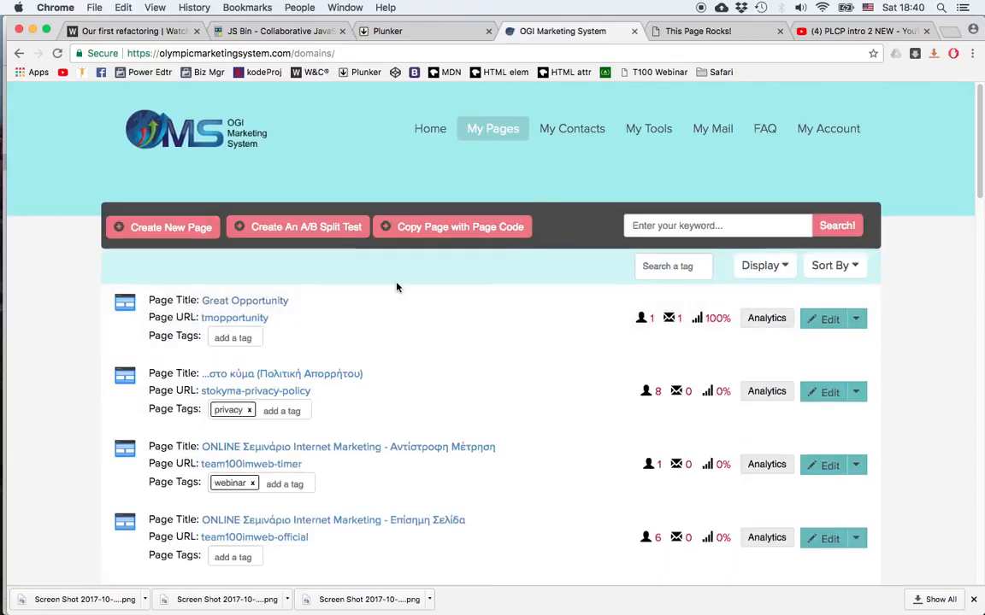
Search the page list for the keyword "webinar" and look through the matching pages.
{"action": "scroll", "coordinate": [402, 299], "scroll_direction": "down", "scroll_amount": 15}
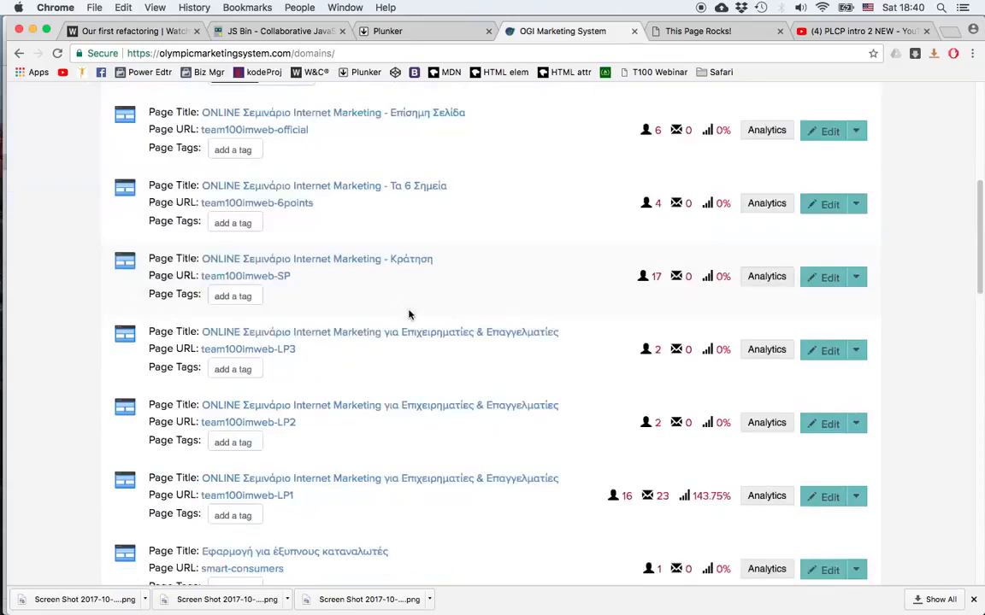
{"action": "scroll", "coordinate": [409, 314], "scroll_direction": "down", "scroll_amount": 3}
{"action": "scroll", "coordinate": [548, 351], "scroll_direction": "up", "scroll_amount": 10}
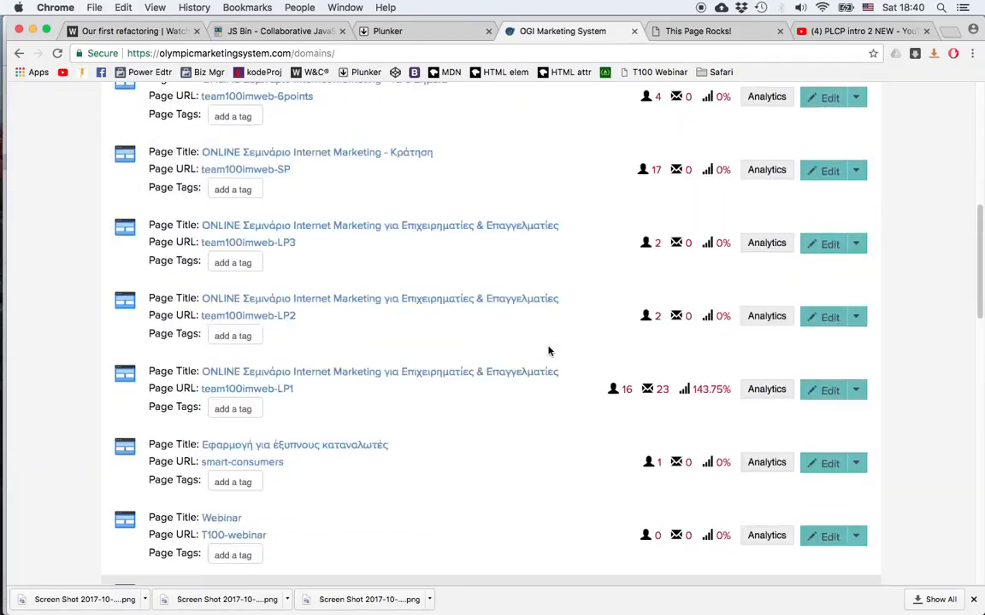
{"action": "scroll", "coordinate": [549, 351], "scroll_direction": "up", "scroll_amount": 10}
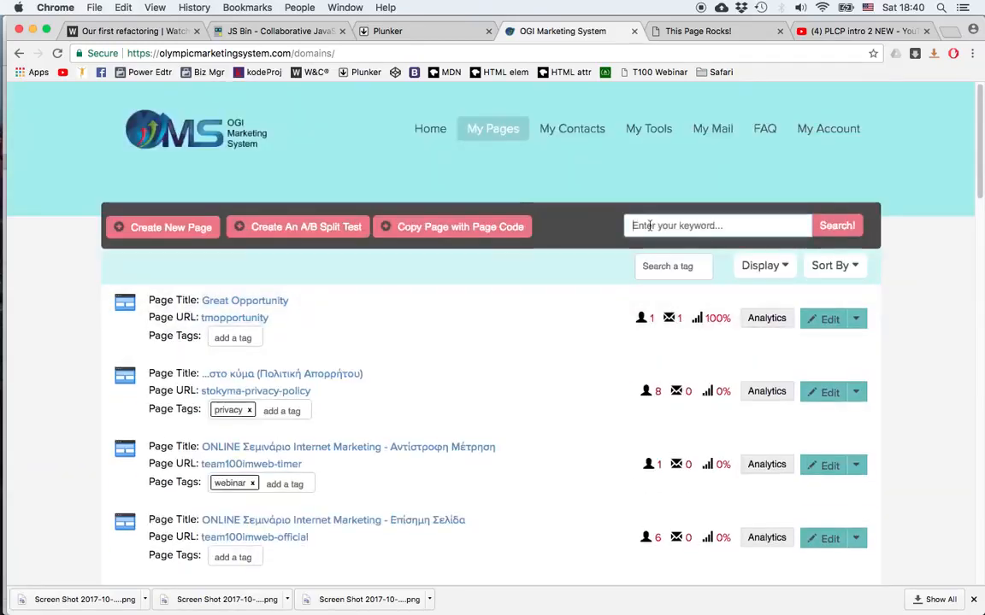
{"action": "left_click", "coordinate": [650, 226]}
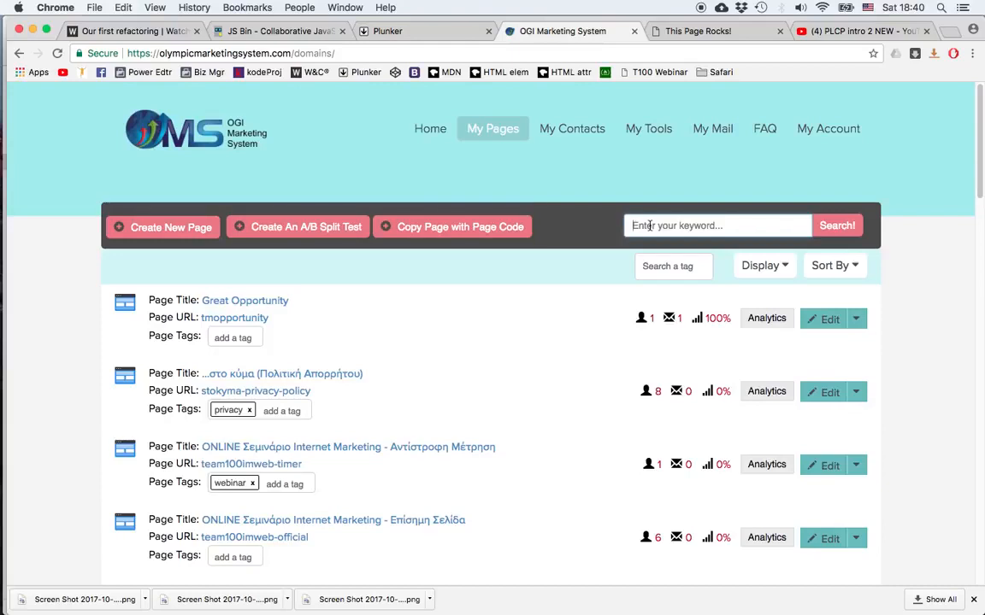
{"action": "type", "text": "webiona"}
{"action": "key", "text": "BackSpace"}
{"action": "key", "text": "BackSpace"}
{"action": "key", "text": "BackSpace"}
{"action": "type", "text": "nar"}
{"action": "left_click", "coordinate": [841, 229]}
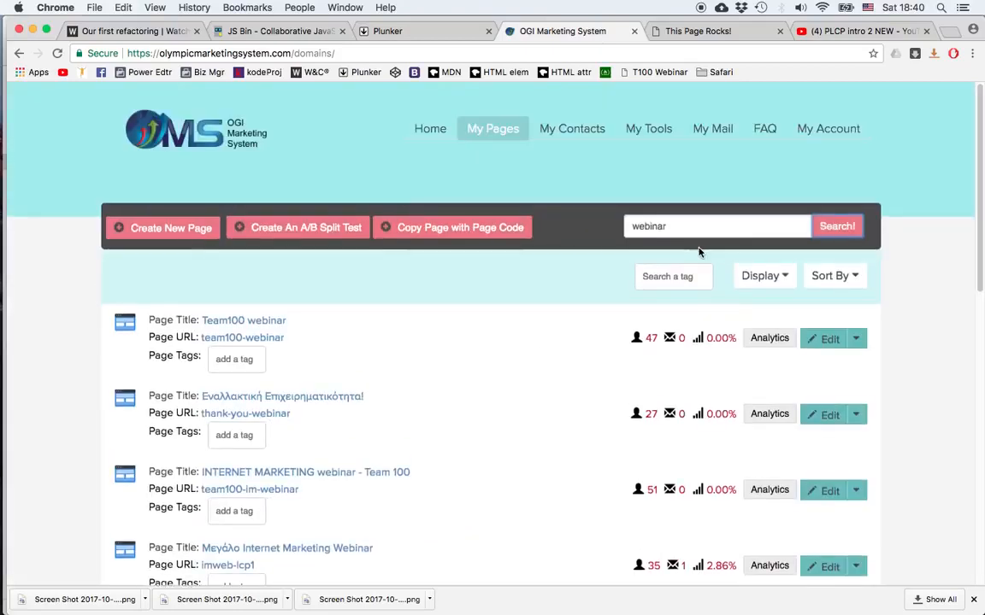
{"action": "scroll", "coordinate": [418, 406], "scroll_direction": "down", "scroll_amount": 5}
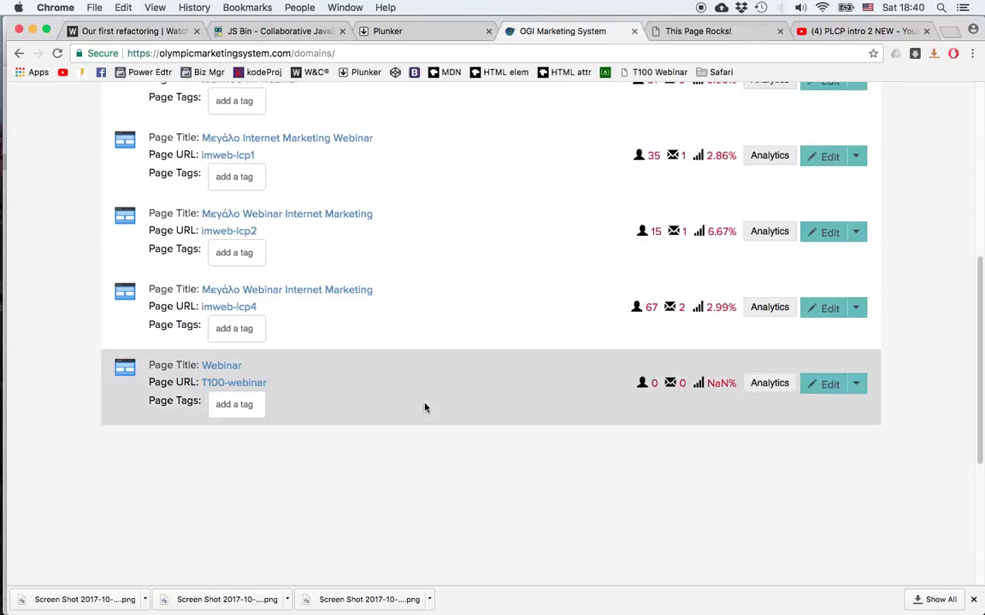
{"action": "scroll", "coordinate": [393, 310], "scroll_direction": "up", "scroll_amount": 2}
{"action": "scroll", "coordinate": [391, 305], "scroll_direction": "up", "scroll_amount": 3}
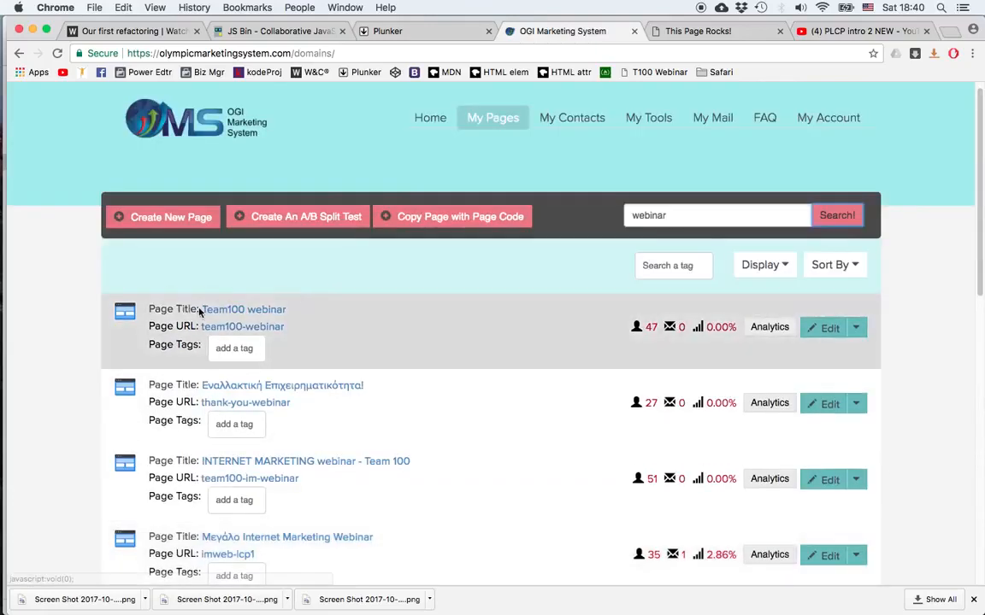
Clear the keyword search and list all pages again.
{"action": "left_click_drag", "start_coordinate": [670, 214], "coordinate": [611, 216]}
{"action": "key", "text": "BackSpace"}
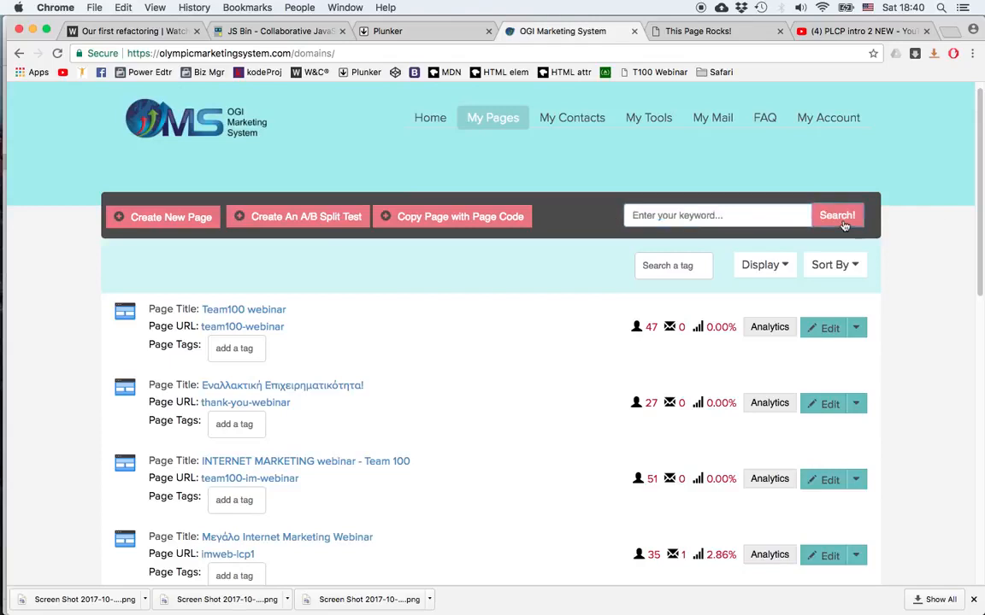
{"action": "left_click", "coordinate": [841, 220]}
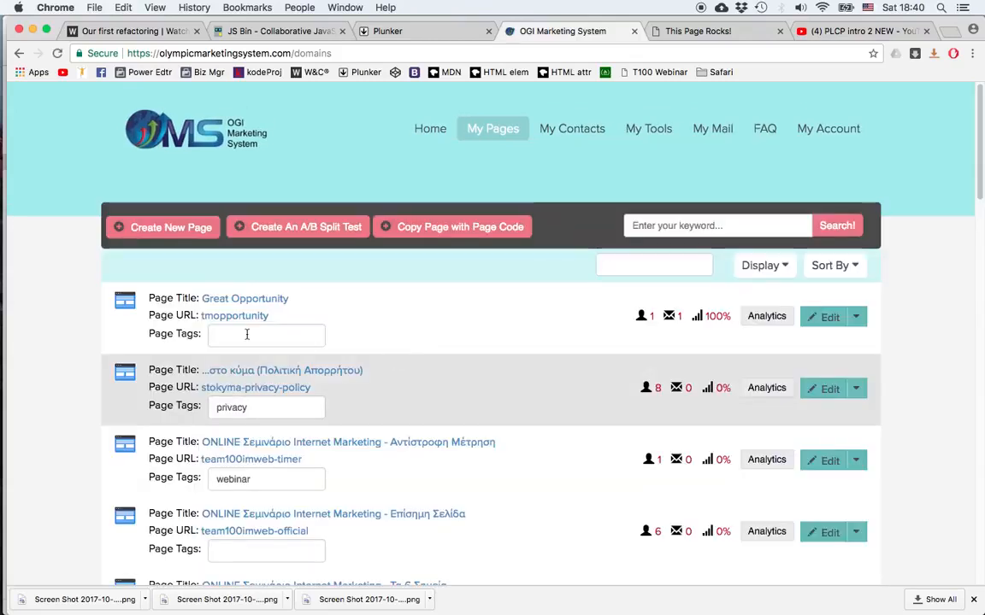
Add the tag "LP" to the Great Opportunity page.
{"action": "left_click", "coordinate": [236, 338]}
{"action": "type", "text": "LP"}
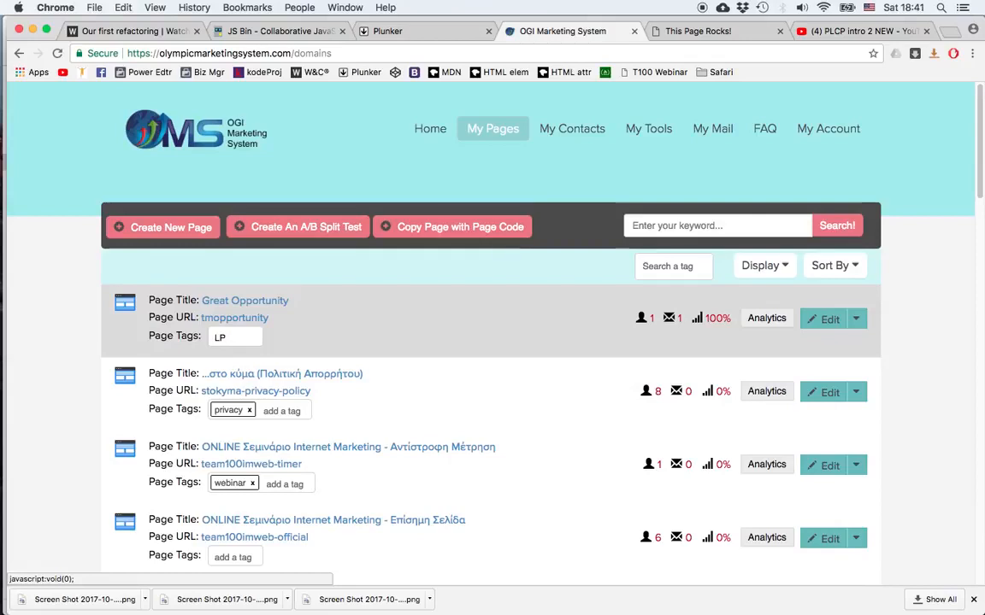
{"action": "key", "text": "Return"}
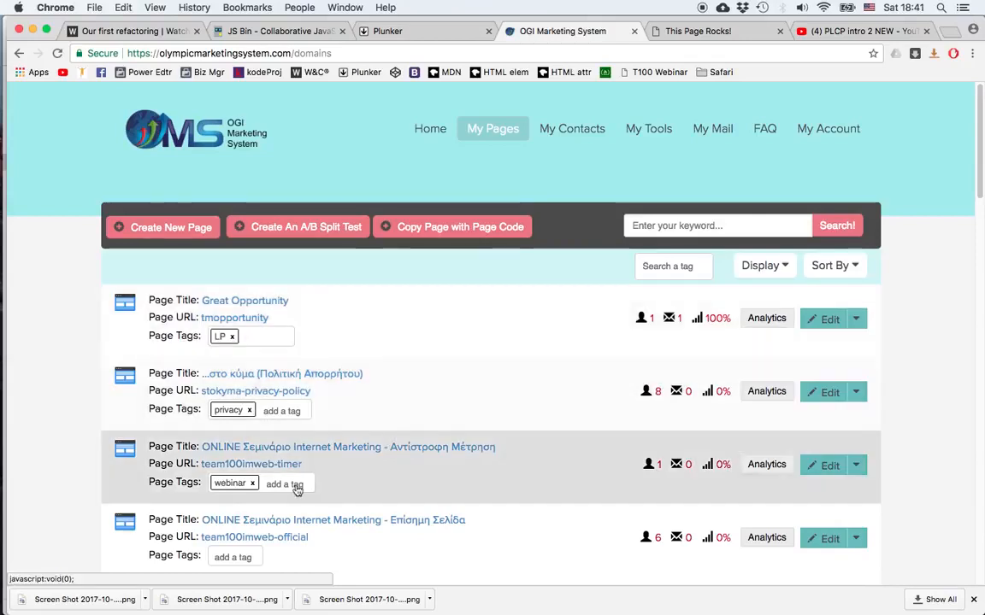
Add the tag "webinar" to the page with the URL team100imweb-official.
{"action": "left_click", "coordinate": [257, 557]}
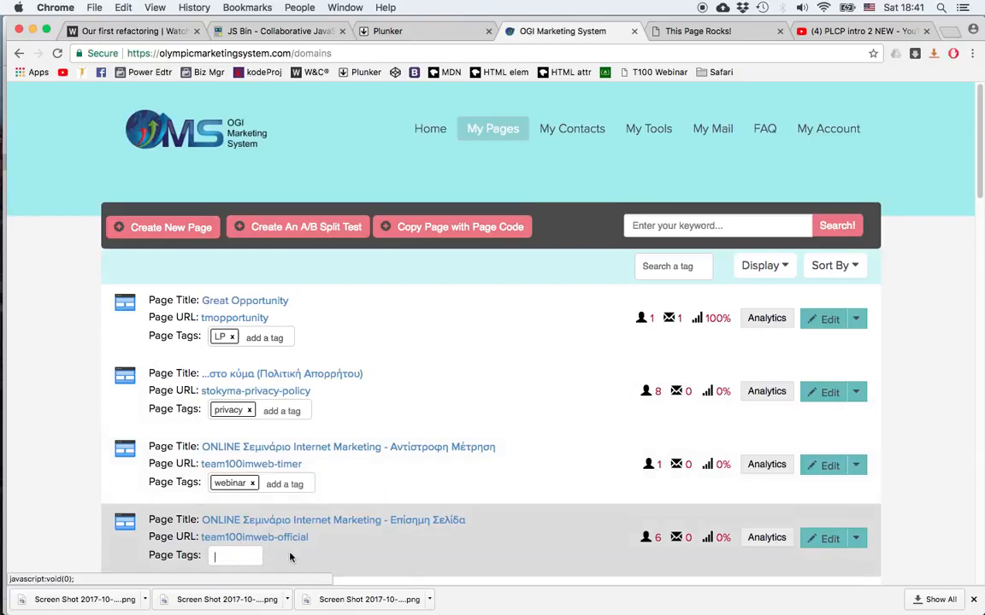
{"action": "type", "text": "web"}
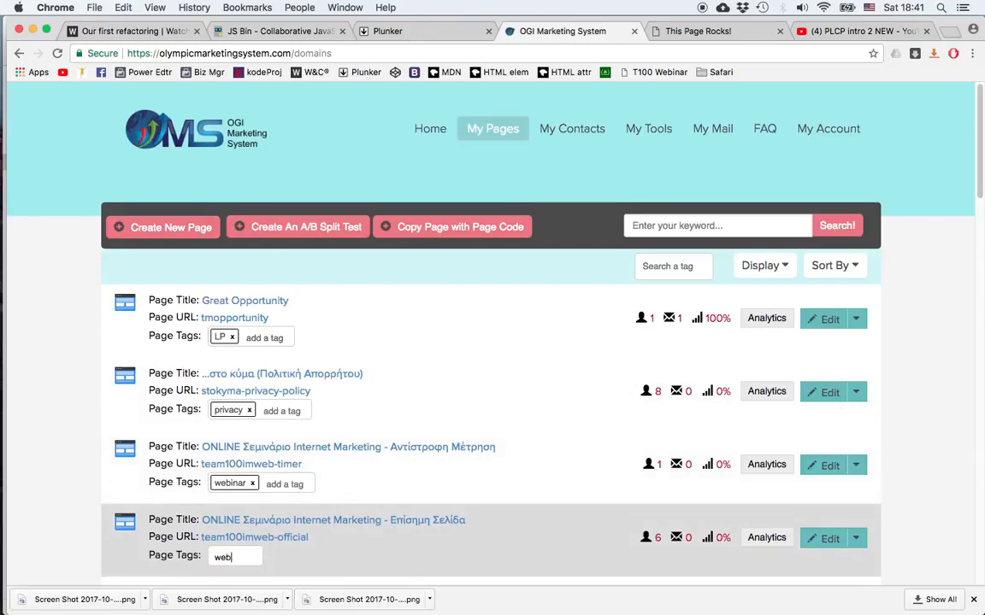
{"action": "type", "text": "inar"}
{"action": "key", "text": "Return"}
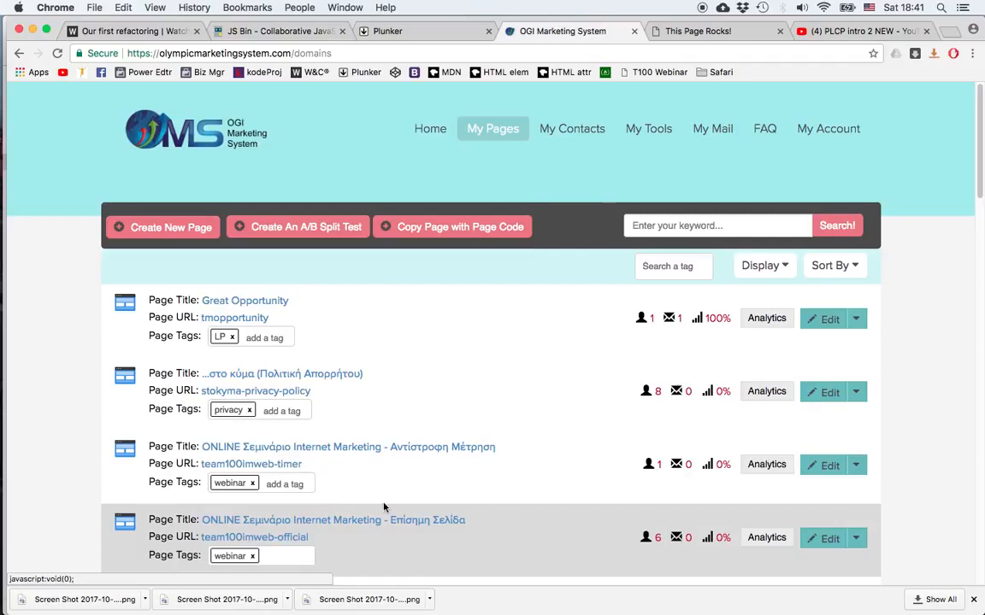
Filter the page list by the tag "webinar", then remove the tag filter.
{"action": "left_click", "coordinate": [665, 265]}
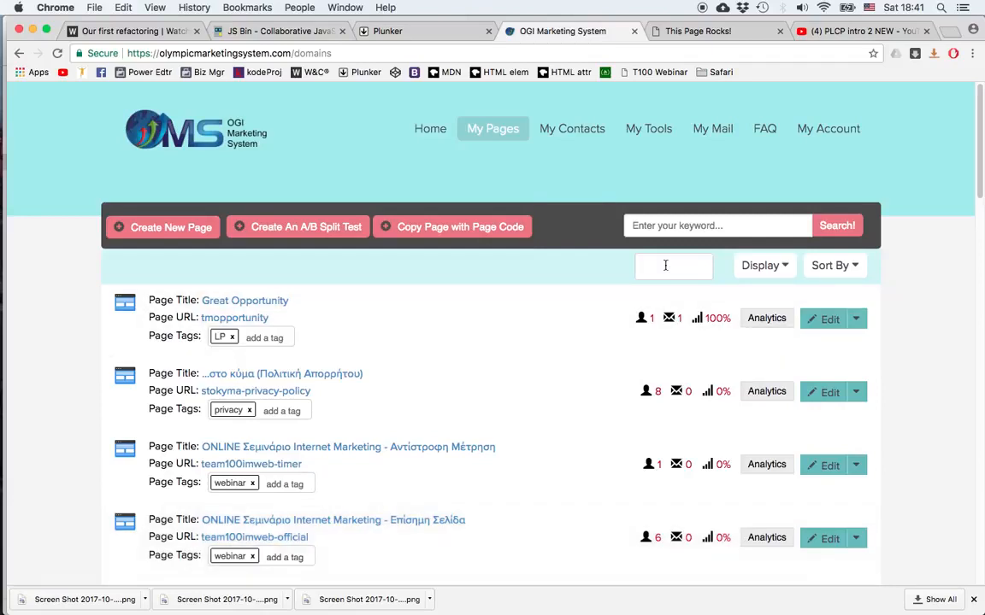
{"action": "type", "text": "webinar"}
{"action": "key", "text": "Return"}
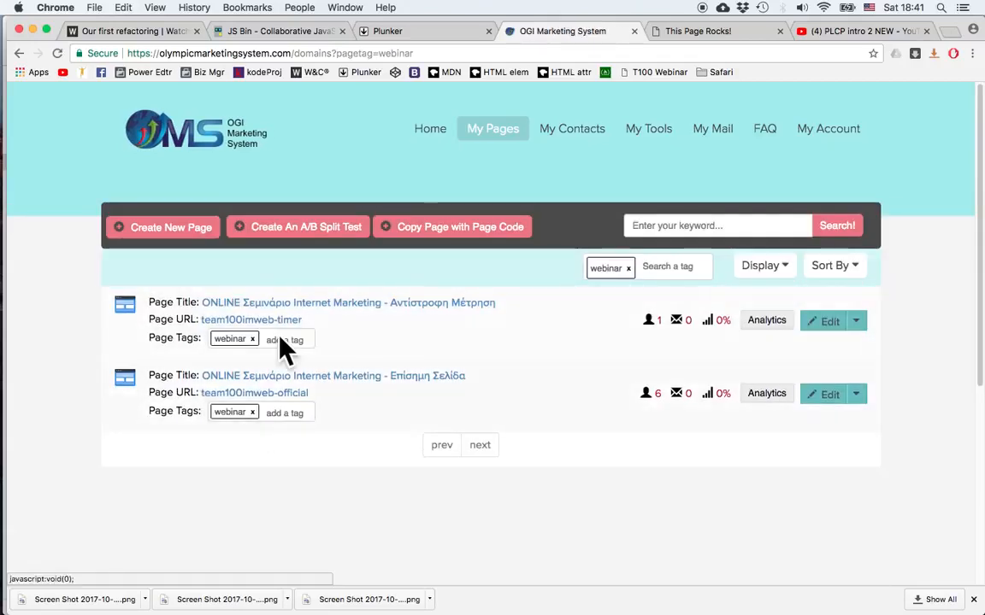
{"action": "left_click", "coordinate": [628, 268]}
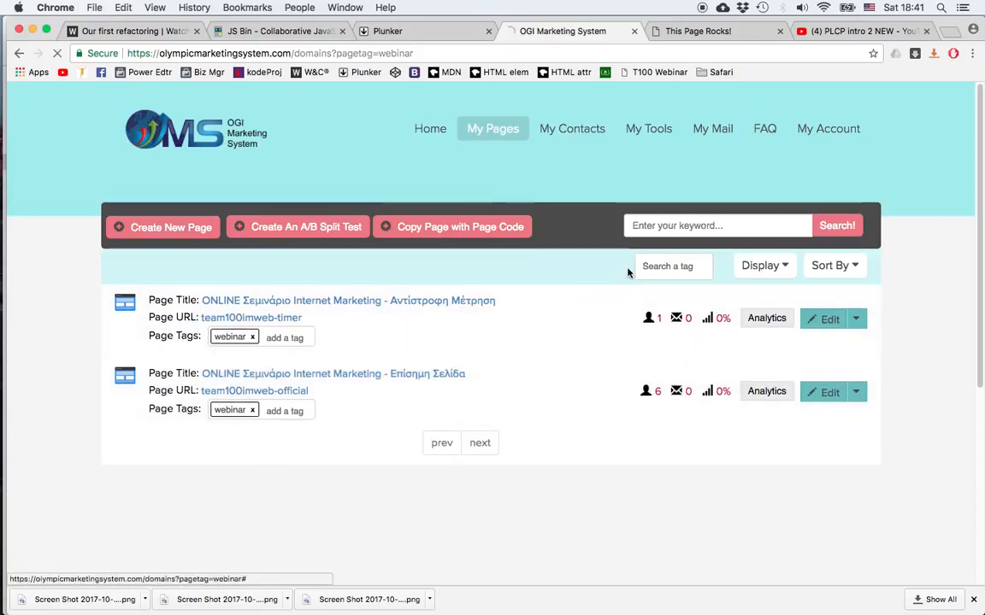
View the display and sorting options of the page list without changing the order.
{"action": "left_click", "coordinate": [774, 266]}
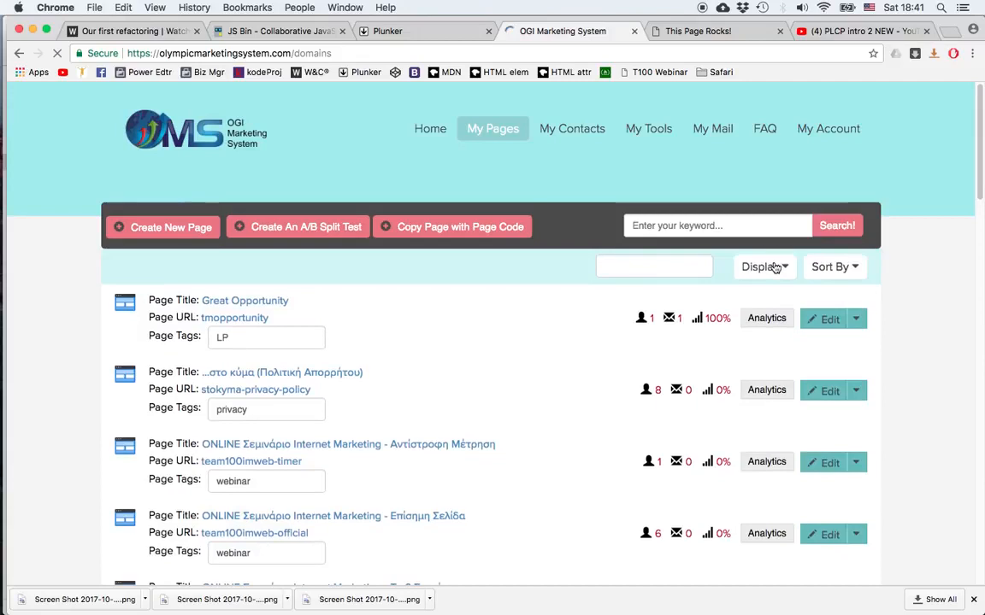
{"action": "left_click", "coordinate": [857, 267]}
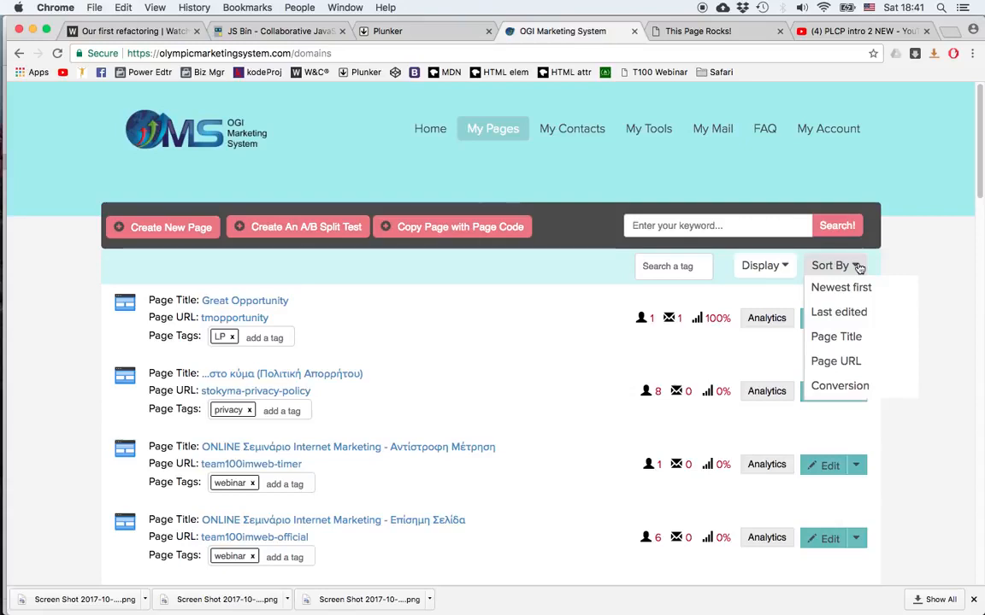
{"action": "left_click", "coordinate": [900, 257]}
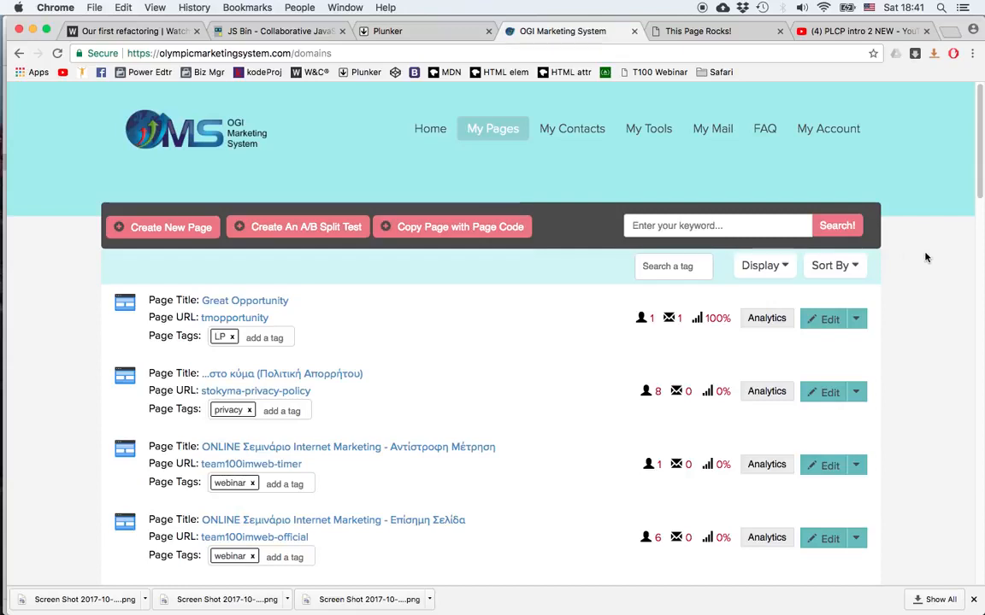
Examine the analytics of the oms-lcp1 page, including its visitor, subscriber and conversion figures and variation actions, and return to the page list.
{"action": "scroll", "coordinate": [925, 257], "scroll_direction": "down", "scroll_amount": 10}
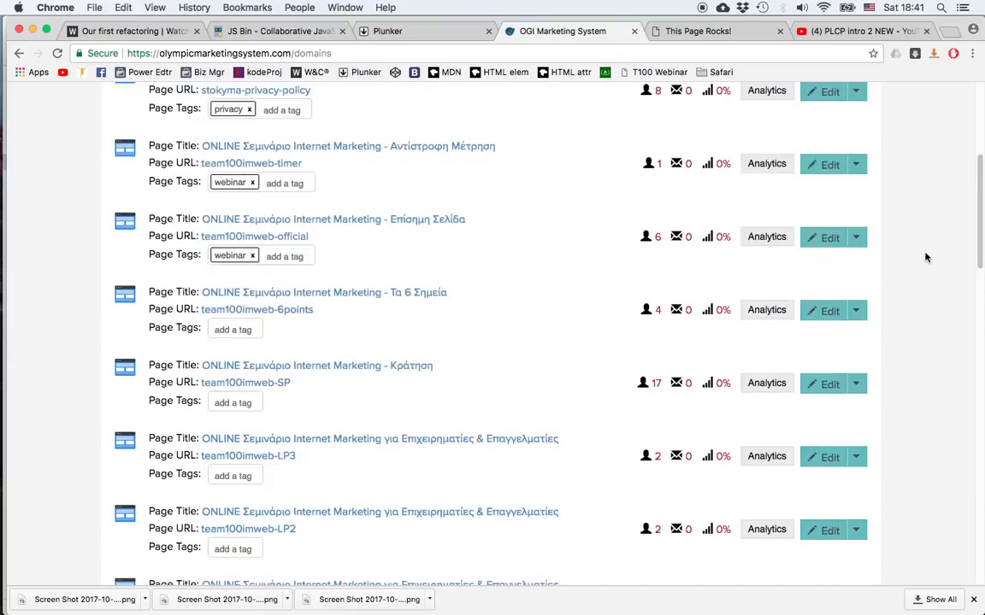
{"action": "scroll", "coordinate": [925, 257], "scroll_direction": "down", "scroll_amount": 10}
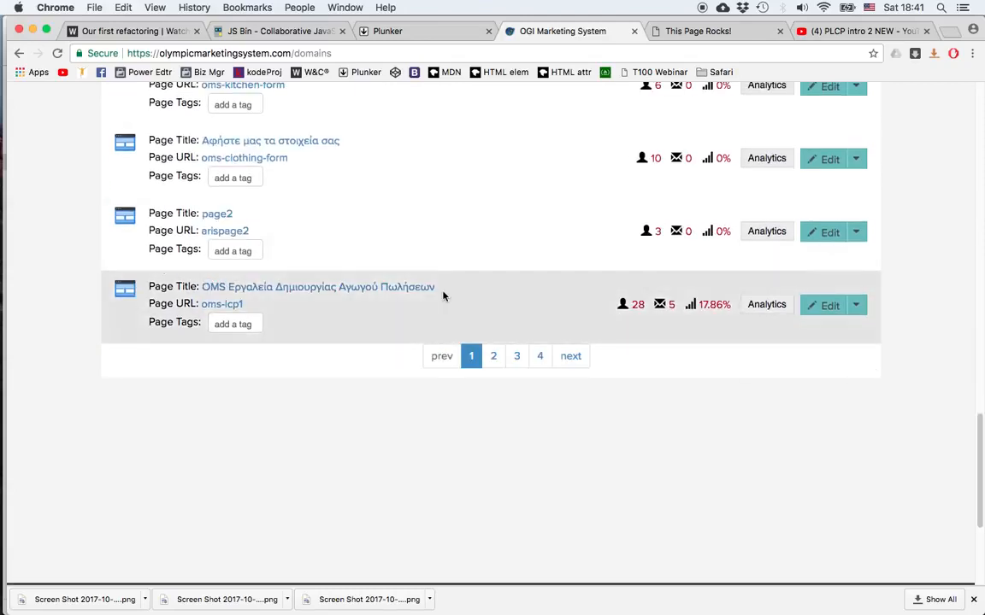
{"action": "left_click", "coordinate": [758, 306]}
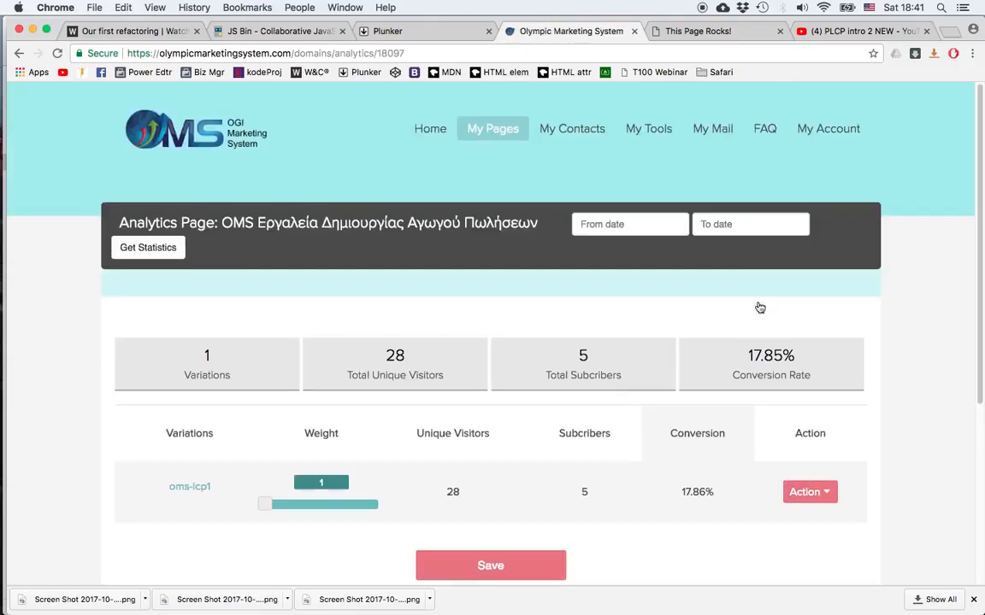
{"action": "left_click", "coordinate": [355, 368]}
{"action": "left_click", "coordinate": [612, 386]}
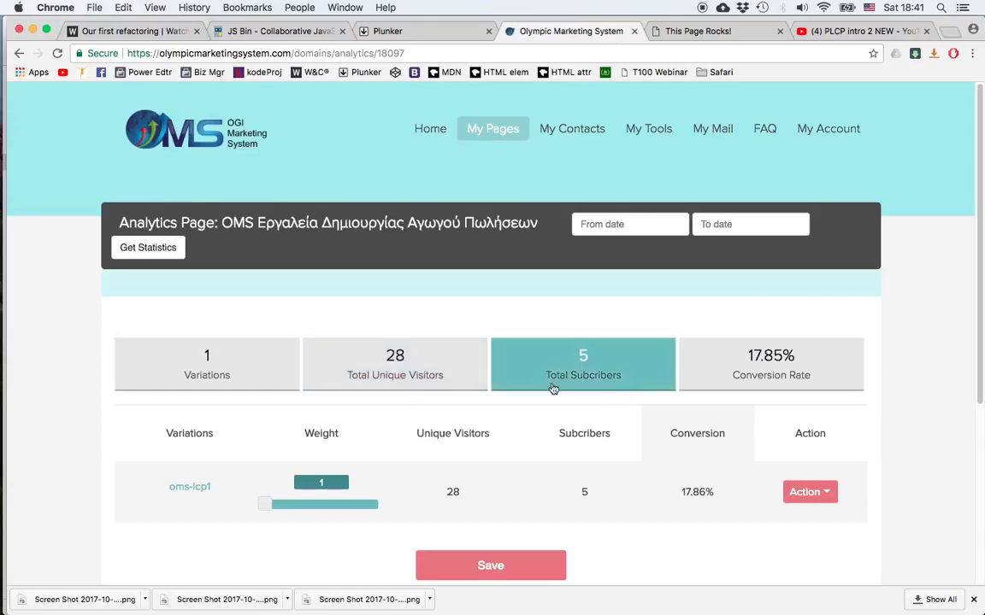
{"action": "left_click", "coordinate": [850, 348]}
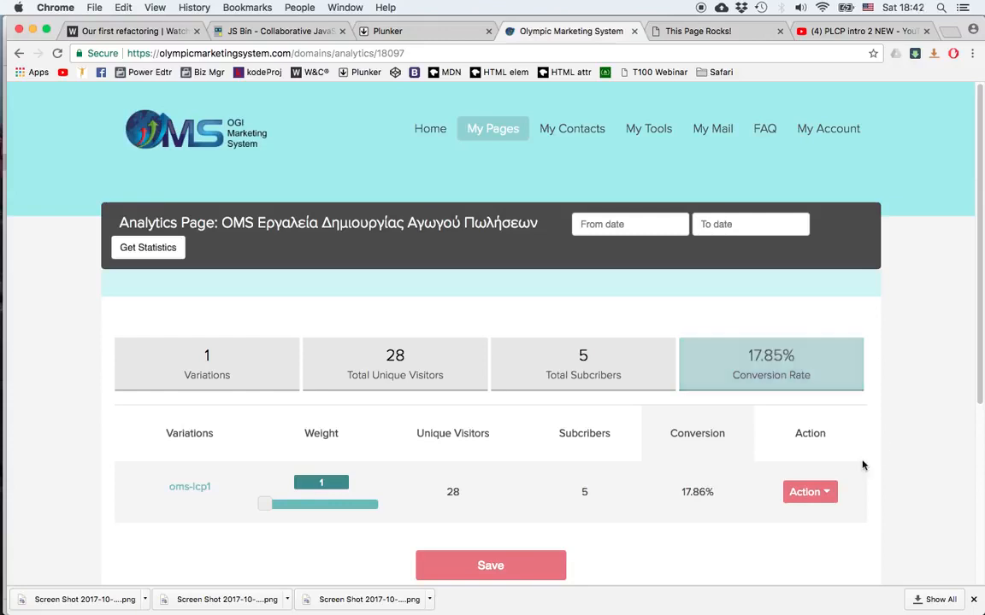
{"action": "left_click", "coordinate": [826, 494]}
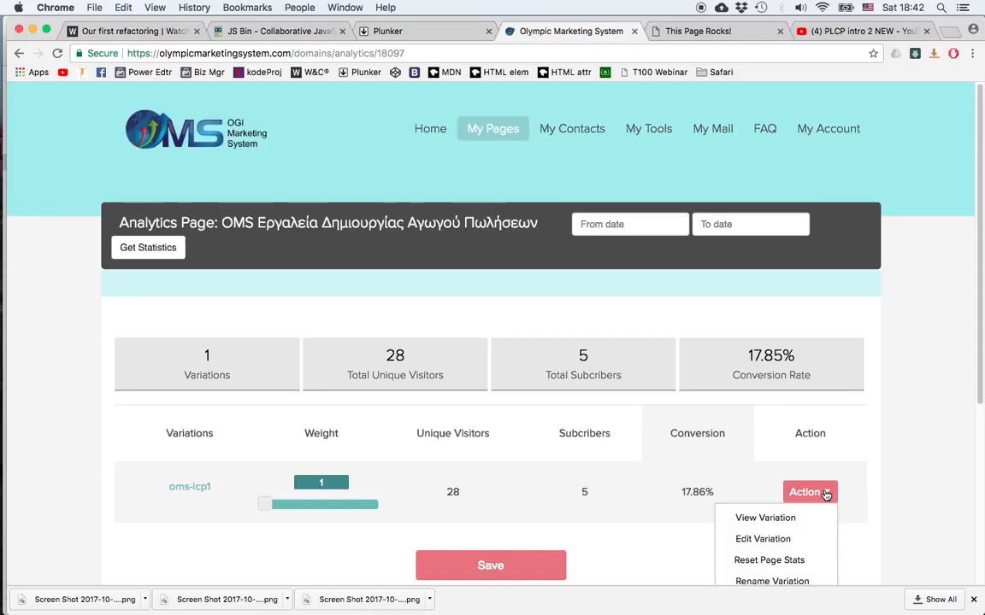
{"action": "mouse_move", "coordinate": [502, 147]}
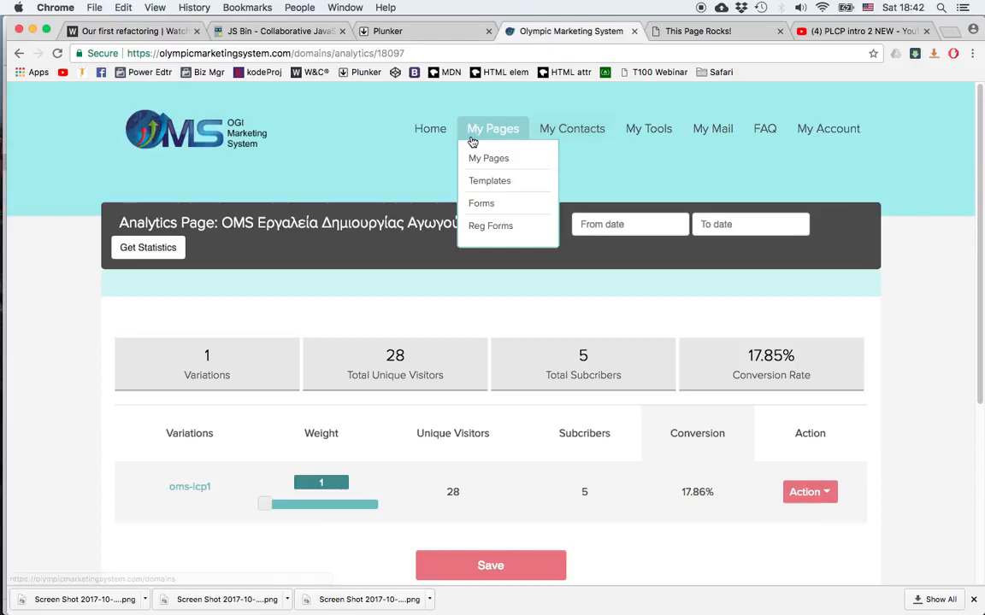
{"action": "left_click", "coordinate": [483, 161]}
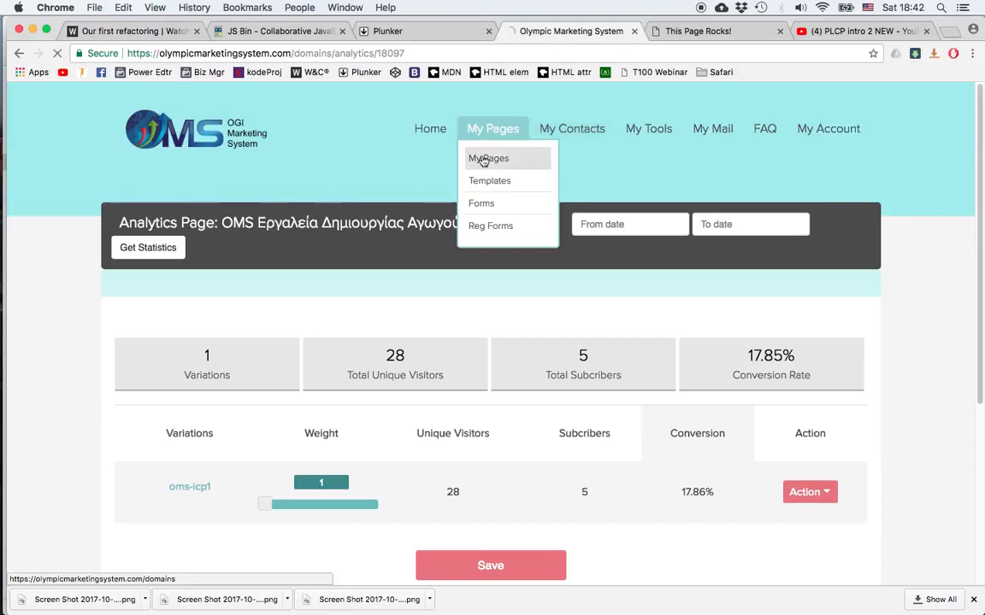